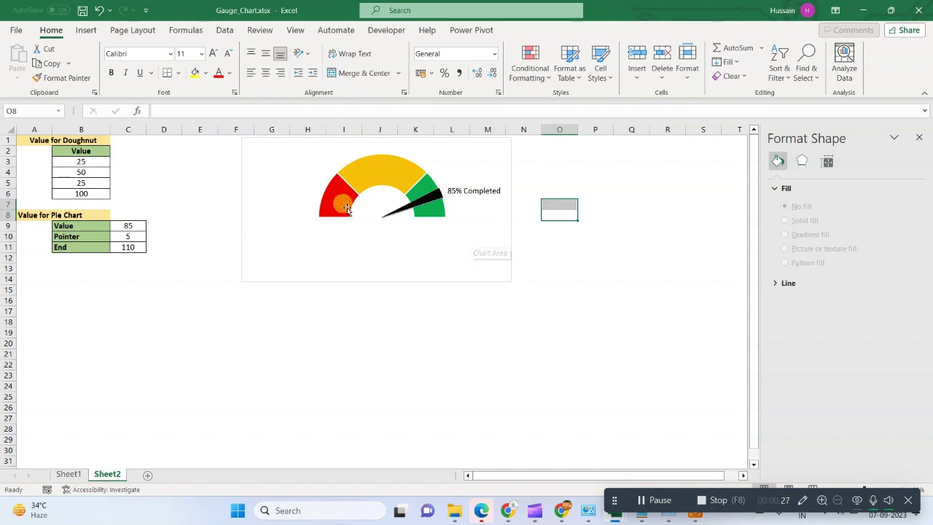
{"action": "left_click", "coordinate": [343, 284]}
{"action": "left_click", "coordinate": [319, 281]}
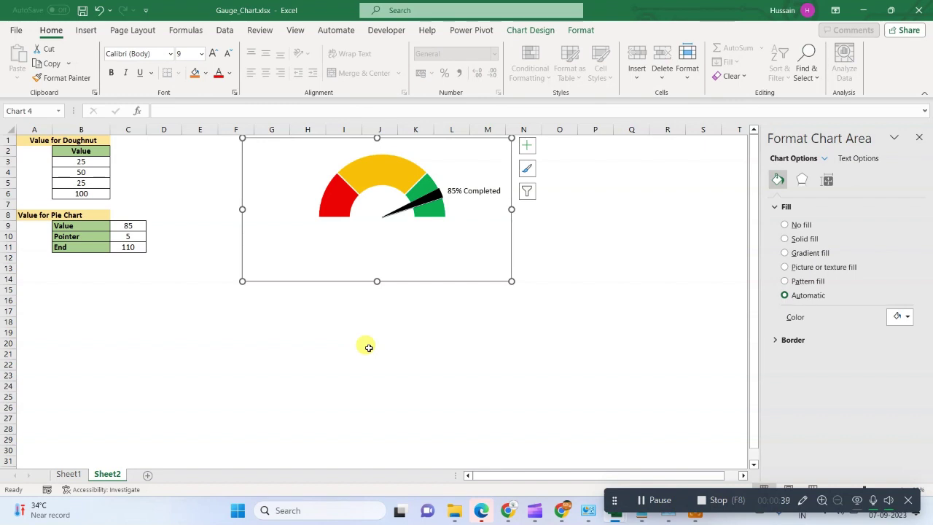
{"action": "left_click", "coordinate": [617, 277]}
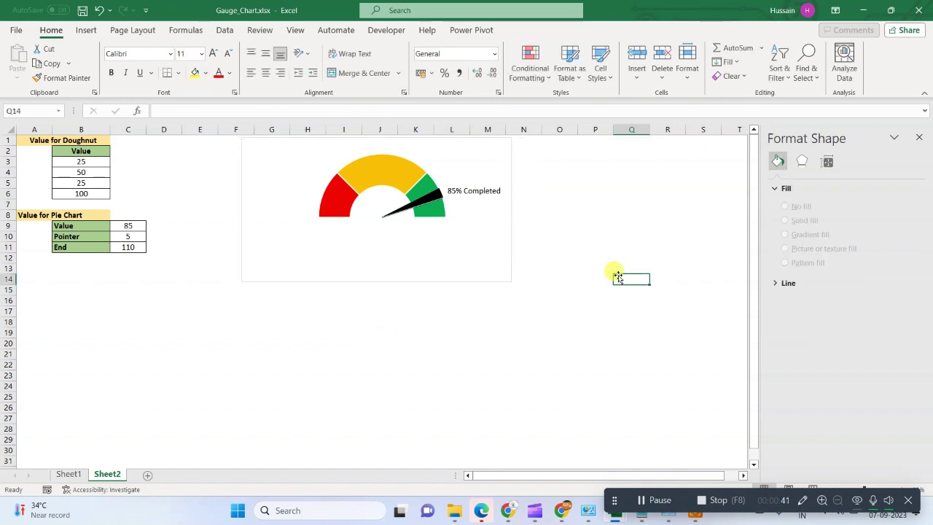
{"action": "left_click", "coordinate": [618, 298]}
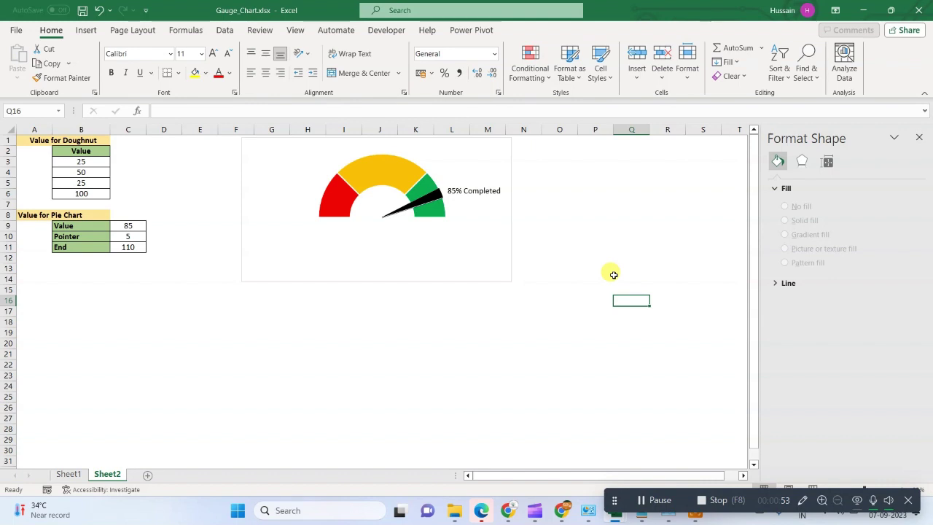
{"action": "left_click", "coordinate": [466, 263]}
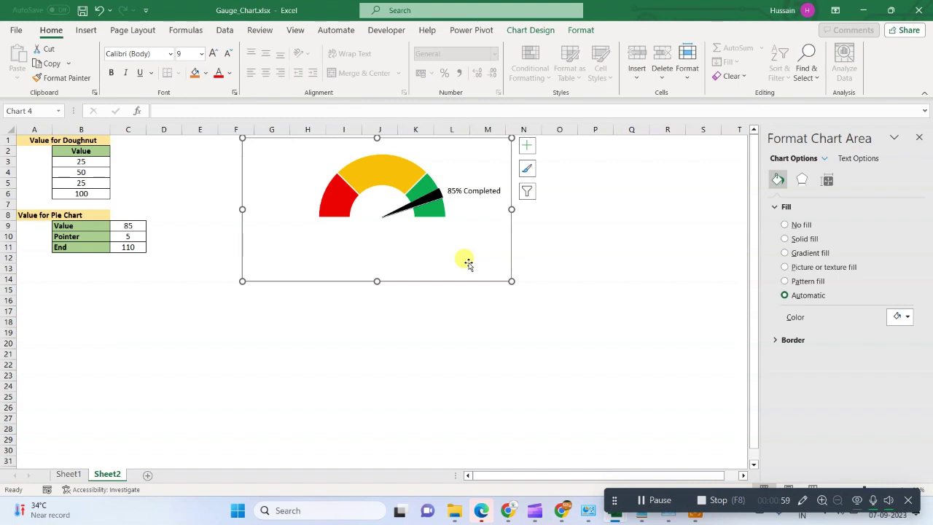
{"action": "left_click", "coordinate": [86, 30]}
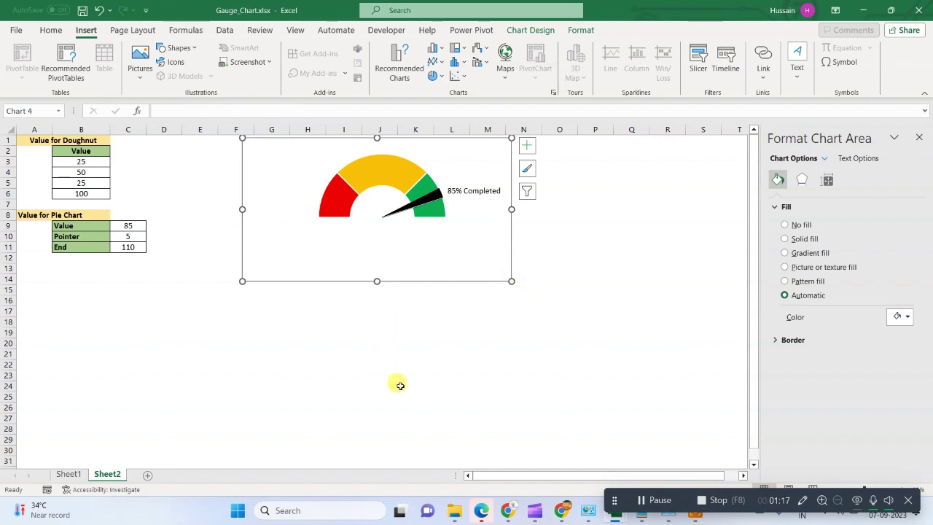
- Examine the doughnut values in B3:B6 and the pie chart's Value, Pointer and End cells on Sheet1
{"action": "left_click", "coordinate": [68, 474]}
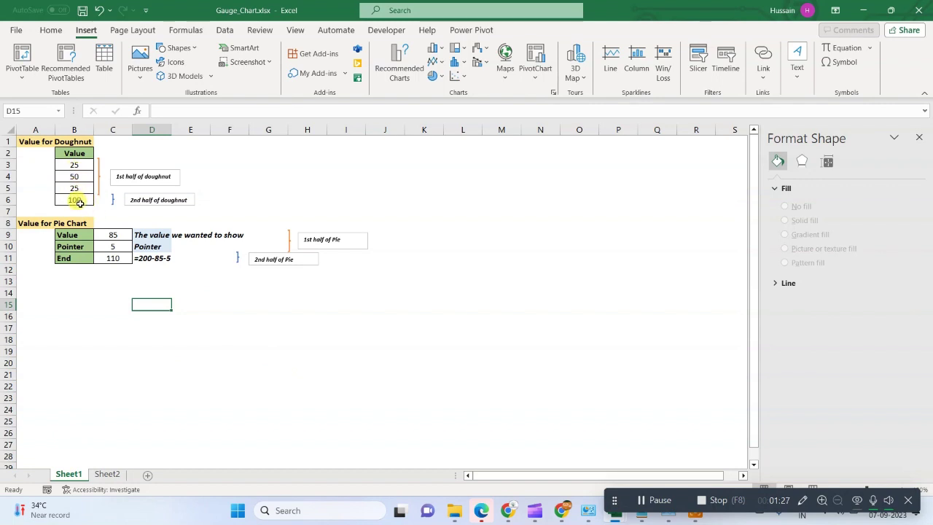
{"action": "left_click", "coordinate": [75, 201]}
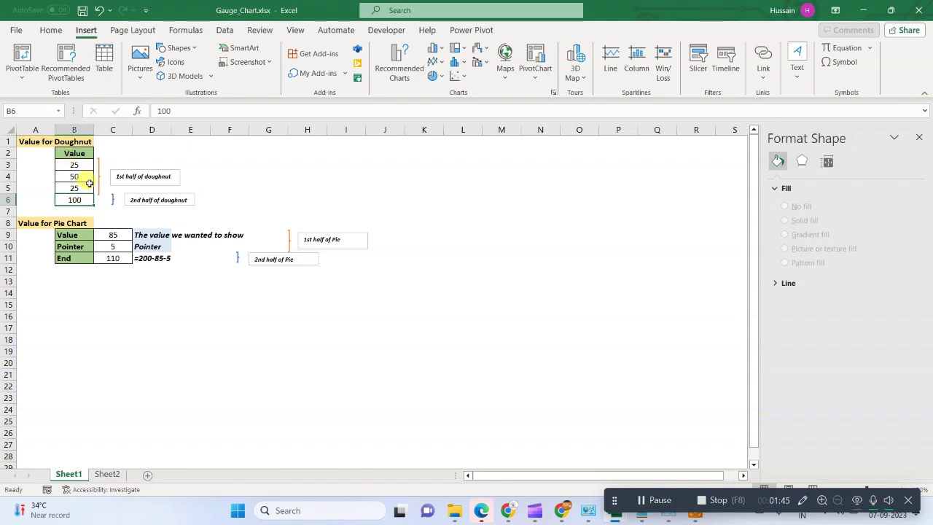
{"action": "left_click", "coordinate": [73, 163]}
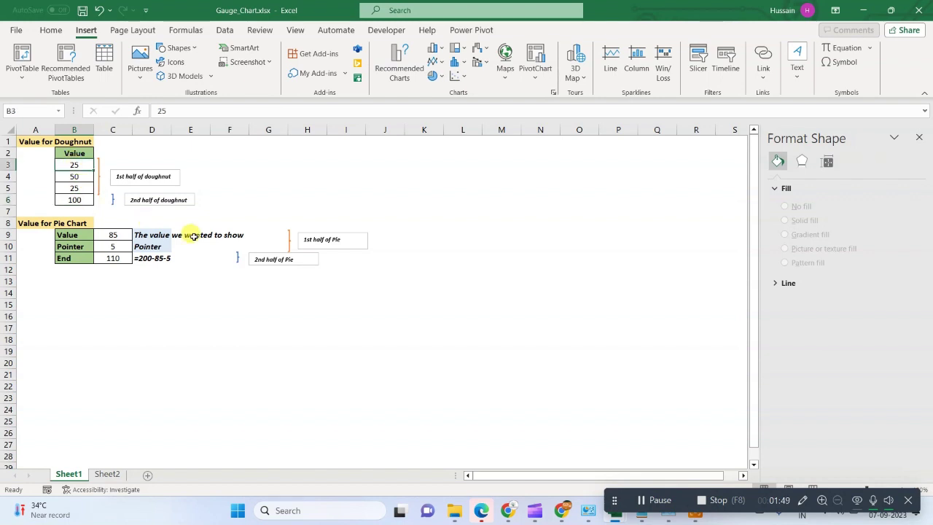
{"action": "left_click", "coordinate": [76, 179]}
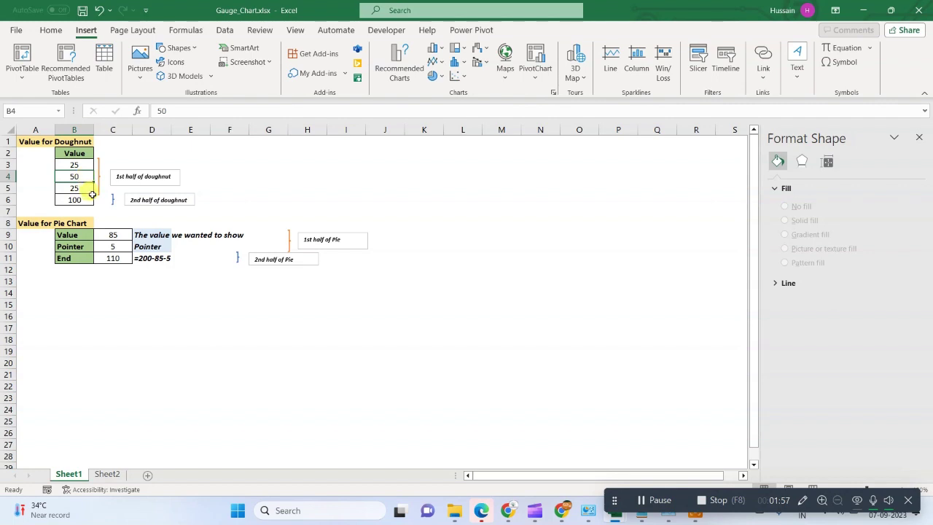
{"action": "left_click", "coordinate": [86, 192]}
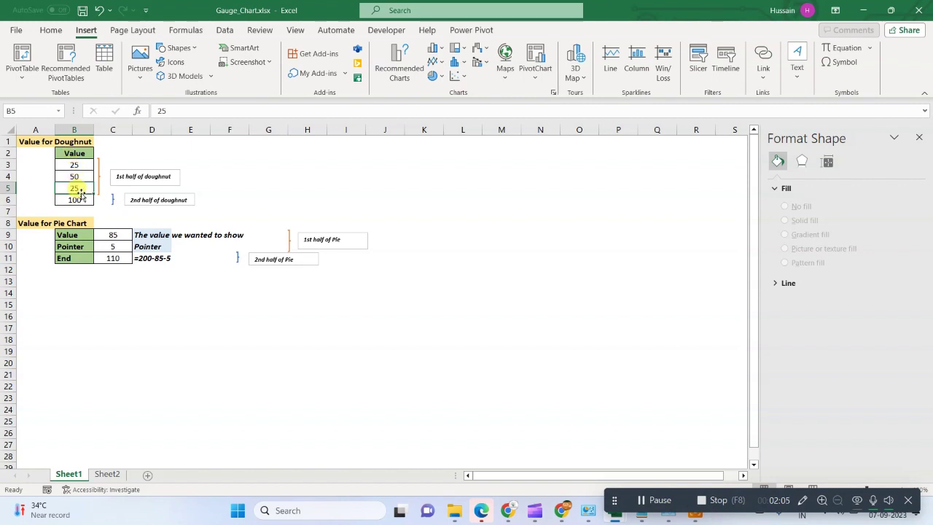
{"action": "left_click", "coordinate": [113, 234]}
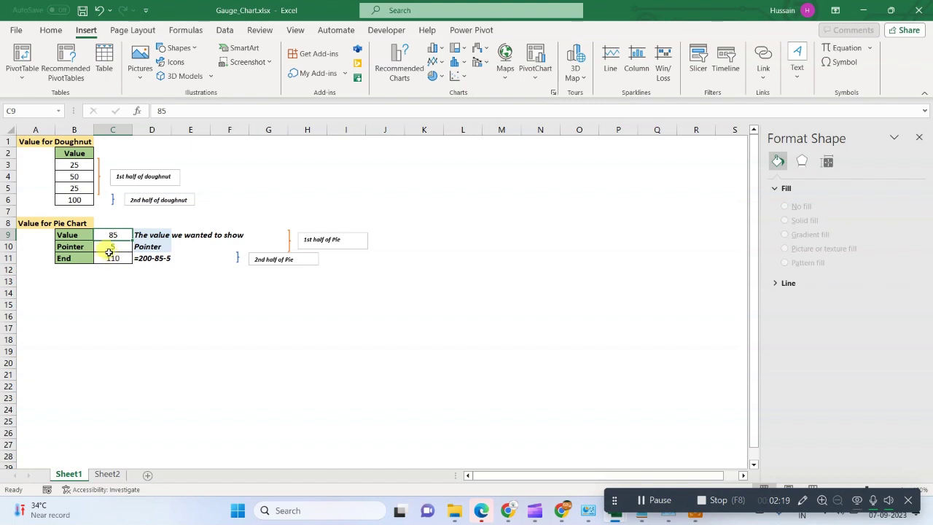
{"action": "left_click", "coordinate": [110, 257]}
{"action": "left_click", "coordinate": [106, 234]}
{"action": "left_click", "coordinate": [109, 250]}
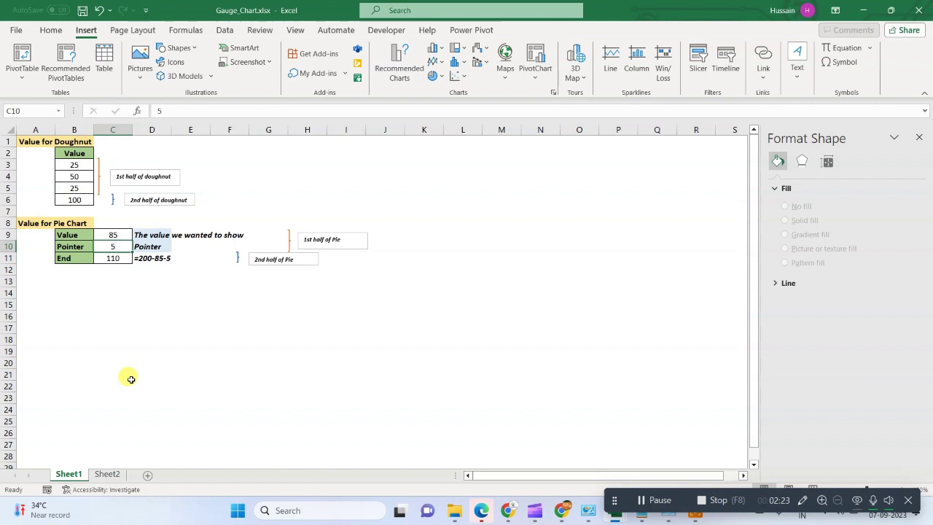
{"action": "left_click", "coordinate": [105, 260]}
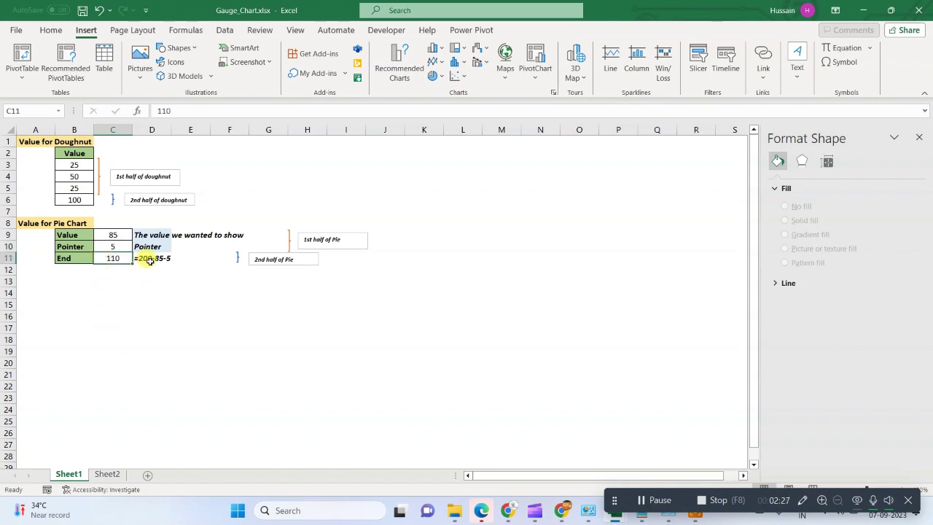
{"action": "left_click", "coordinate": [73, 163]}
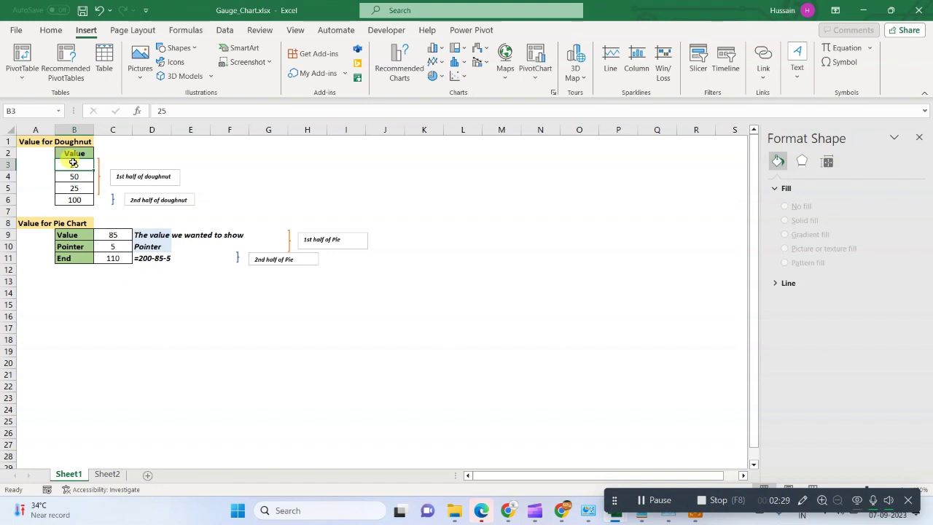
{"action": "key", "text": "ctrl+shift+Down"}
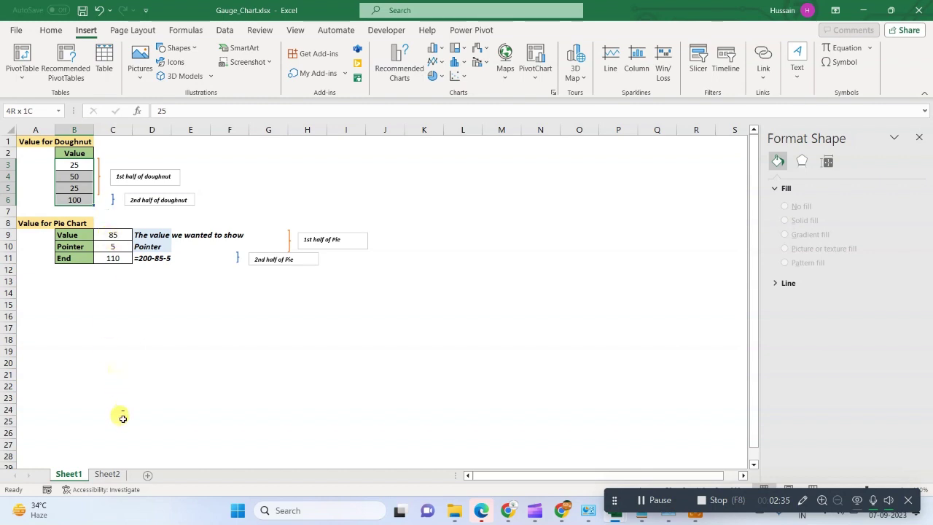
- Insert a doughnut chart on Sheet2 from the doughnut values in B3:B6
{"action": "left_click", "coordinate": [113, 475]}
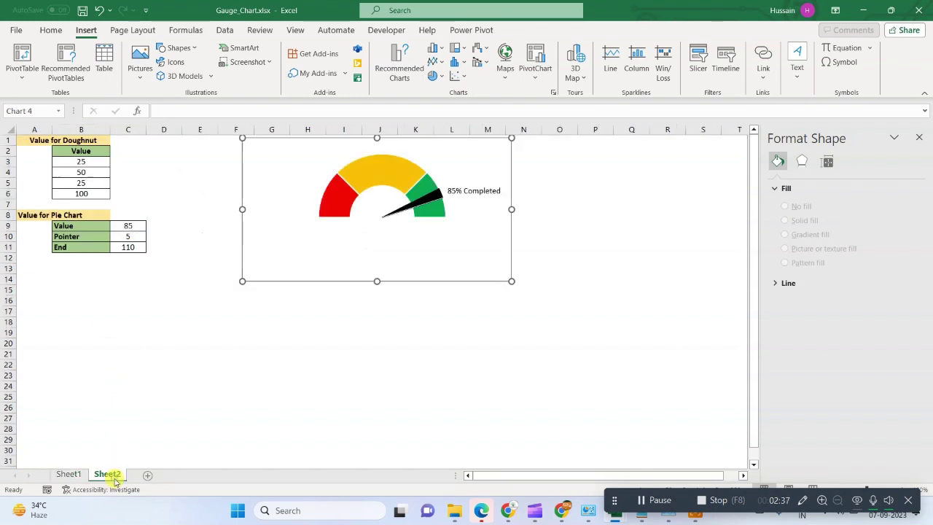
{"action": "left_click", "coordinate": [328, 307]}
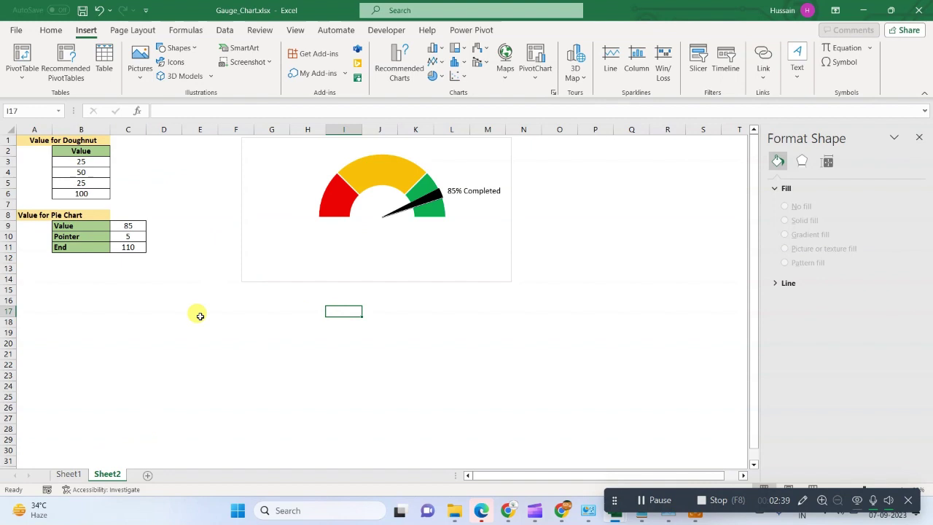
{"action": "left_click", "coordinate": [98, 171]}
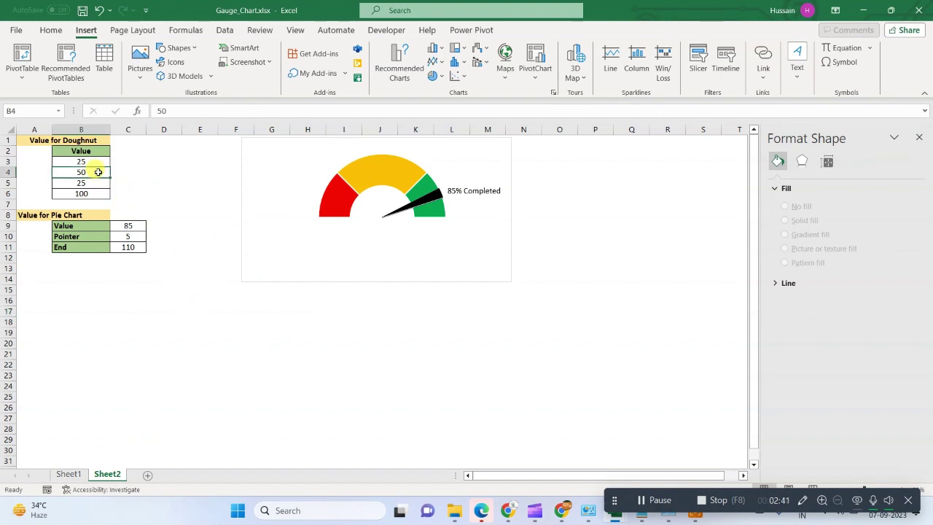
{"action": "key", "text": "Up"}
{"action": "key", "text": "ctrl+shift+Down"}
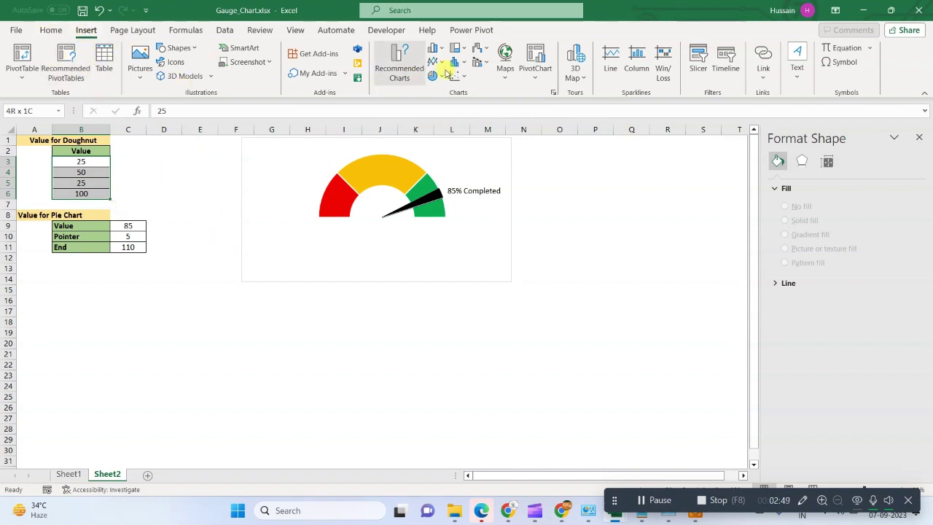
{"action": "left_click", "coordinate": [436, 76]}
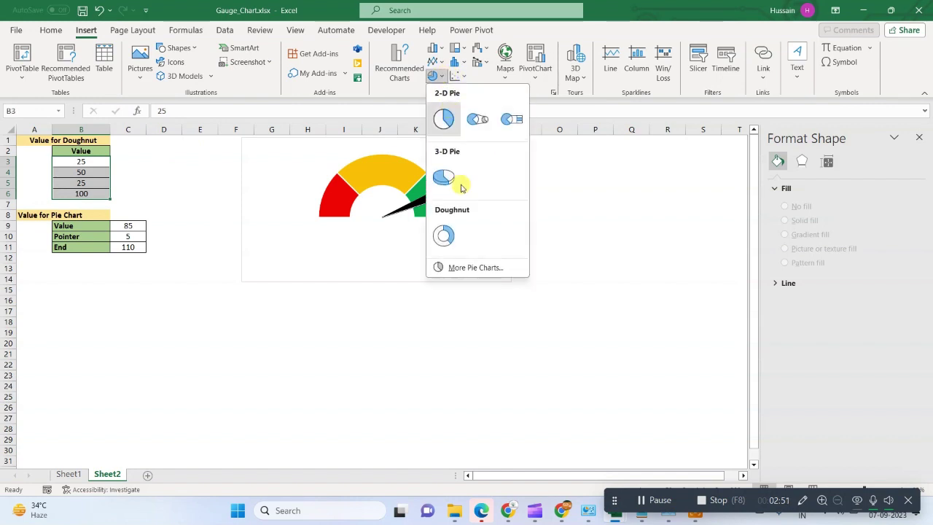
{"action": "left_click", "coordinate": [451, 235]}
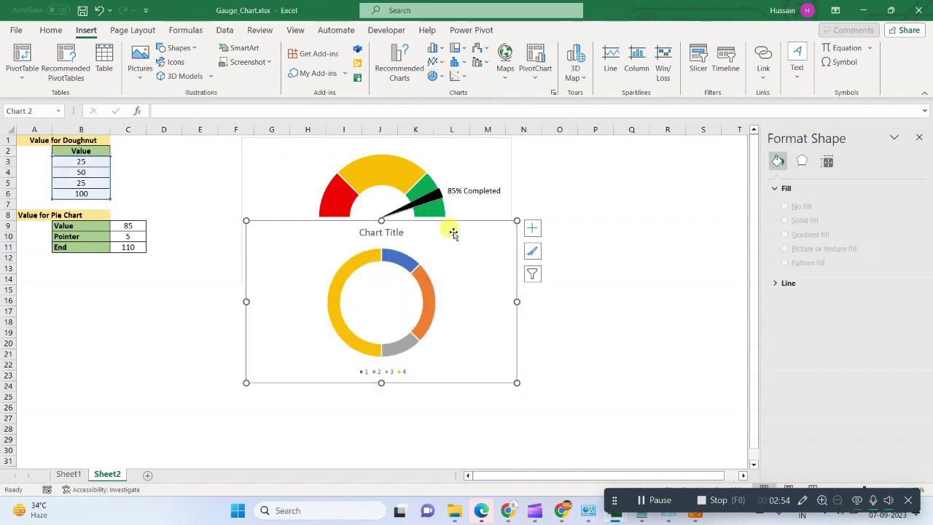
- Set the new doughnut chart's largest slice, the one for the value 100, to no fill
{"action": "left_click", "coordinate": [335, 310]}
{"action": "left_click", "coordinate": [335, 310]}
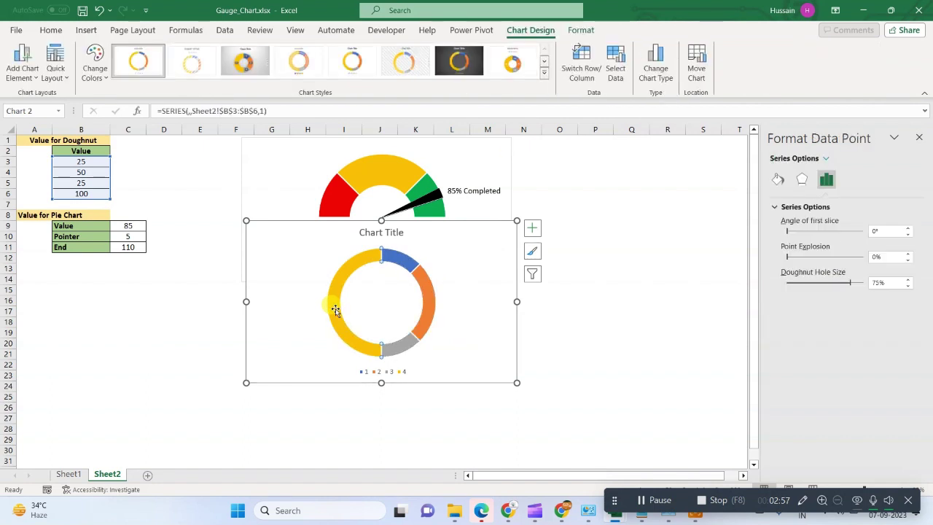
{"action": "left_click", "coordinate": [778, 179]}
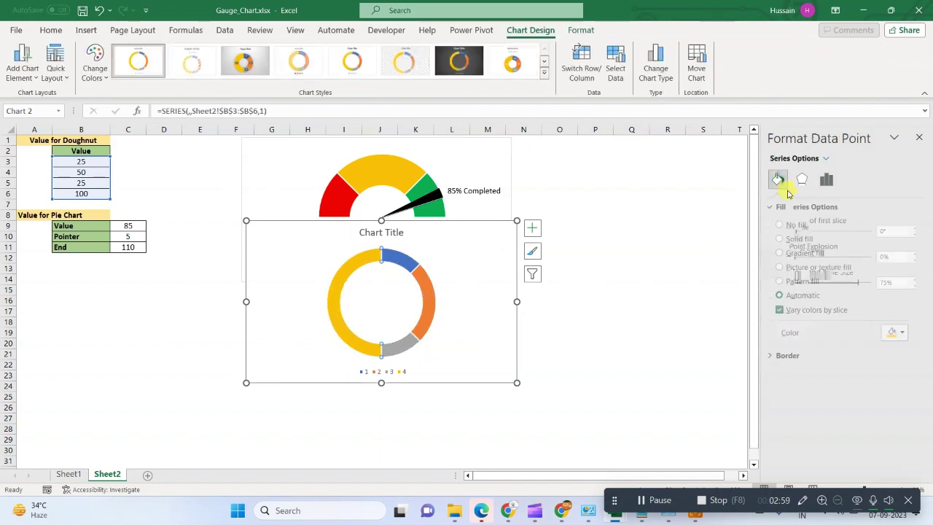
{"action": "left_click", "coordinate": [785, 224]}
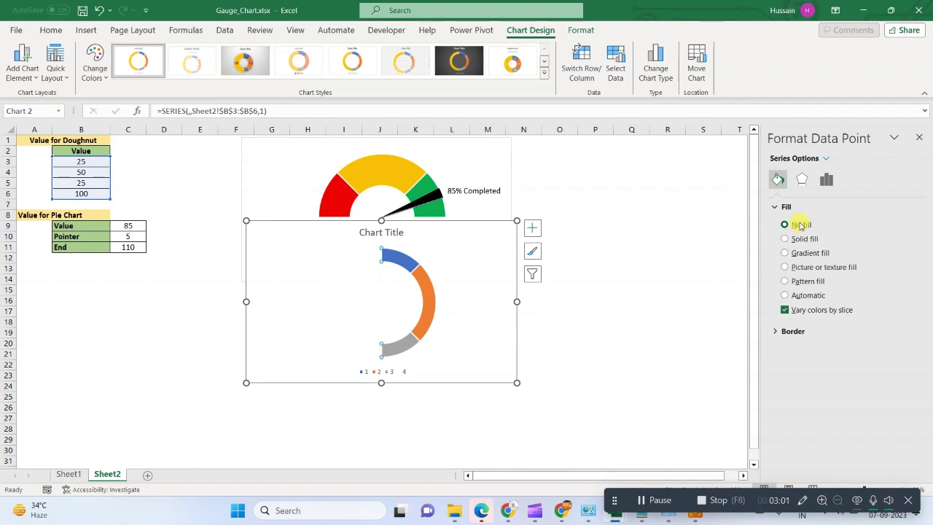
- Rotate the new doughnut chart by setting its angle of first slice to 270°
{"action": "left_click", "coordinate": [825, 179]}
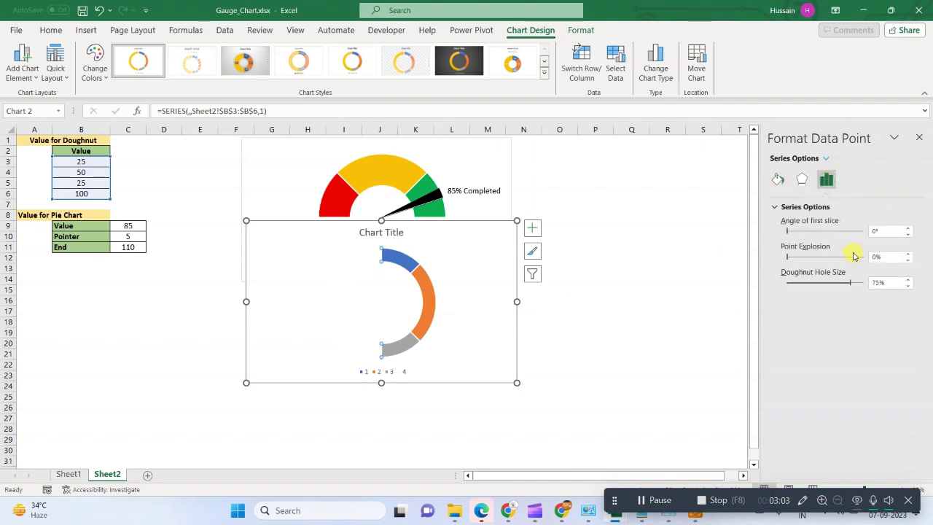
{"action": "left_click", "coordinate": [873, 232]}
{"action": "type", "text": "270"}
{"action": "left_click", "coordinate": [885, 256]}
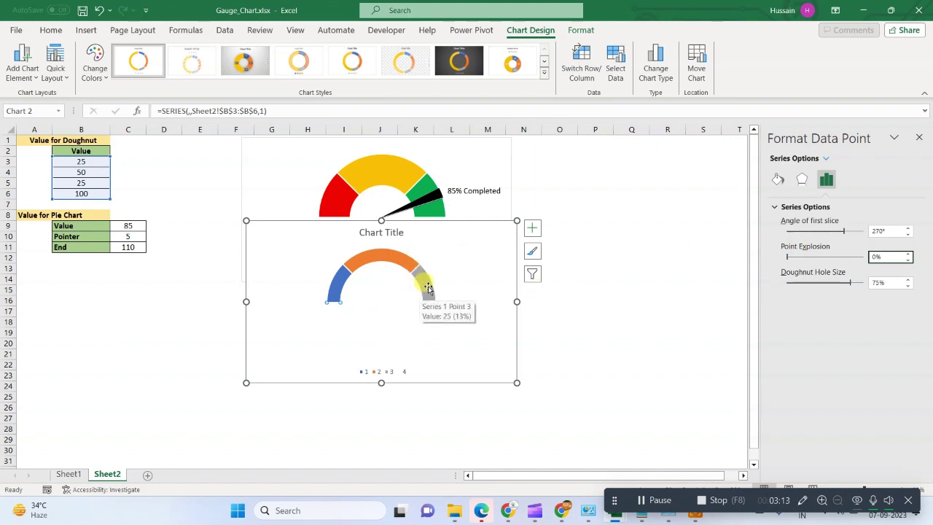
- Set the new chart's doughnut hole size to 50%
{"action": "left_click", "coordinate": [878, 282]}
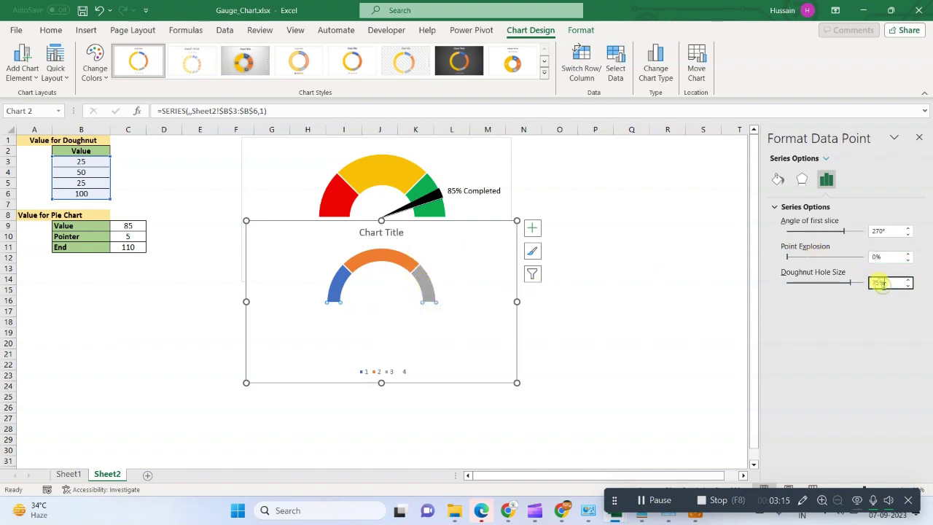
{"action": "double_click", "coordinate": [874, 283]}
{"action": "key", "text": "BackSpace"}
{"action": "type", "text": "50"}
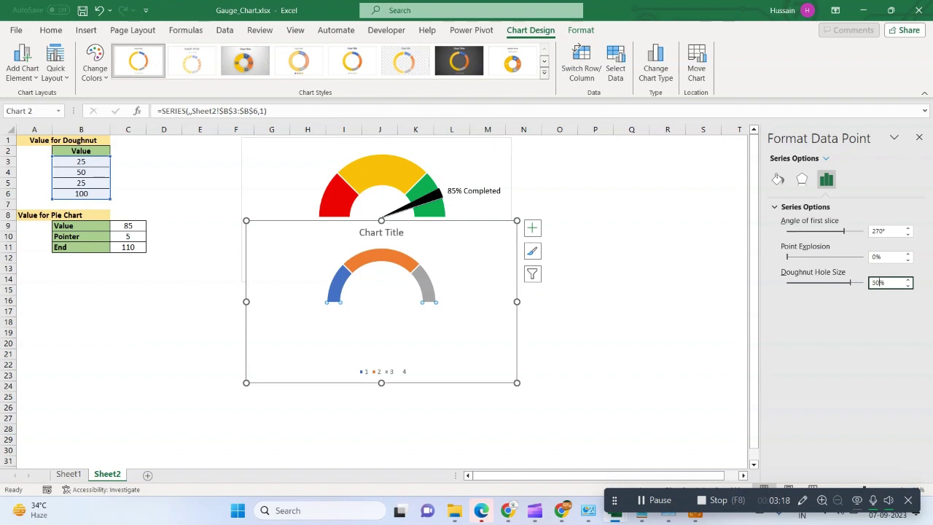
{"action": "left_click", "coordinate": [891, 255]}
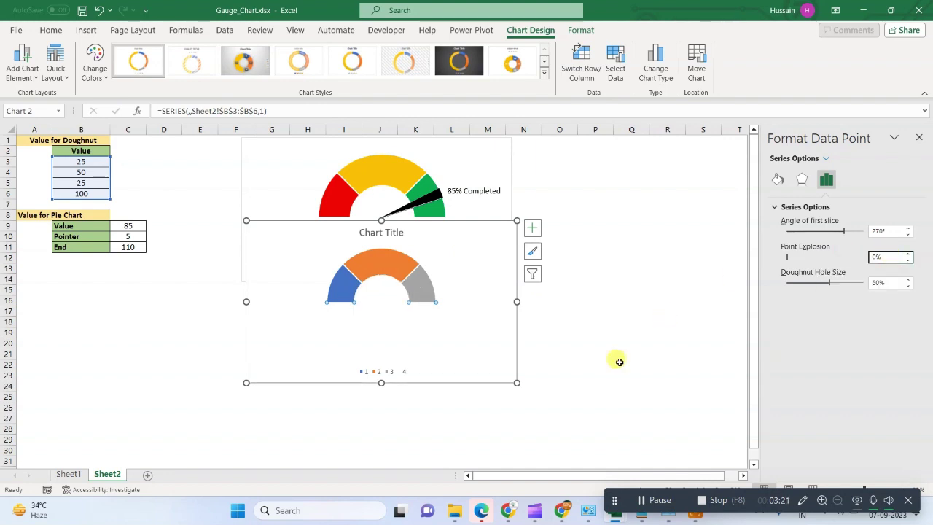
- Give the first slice of the new doughnut chart a solid fill in standard red
{"action": "left_click", "coordinate": [341, 292]}
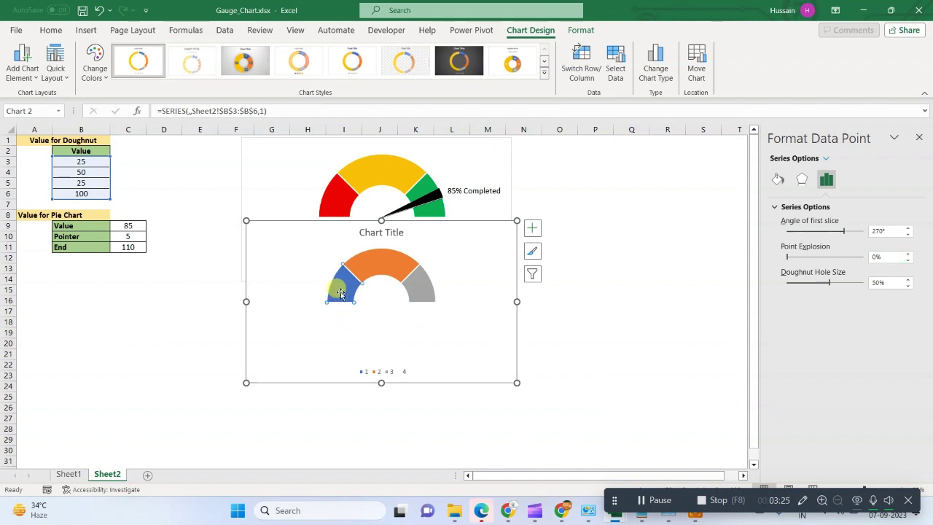
{"action": "mouse_move", "coordinate": [341, 297]}
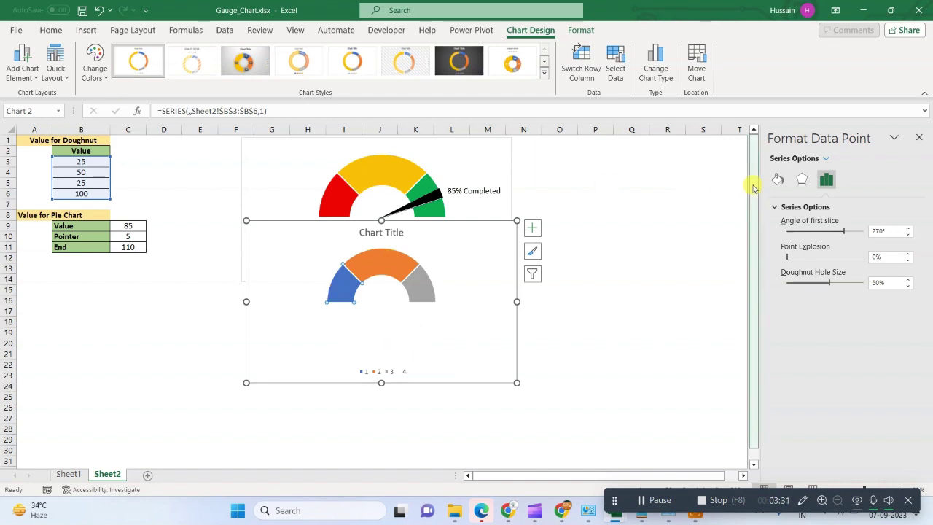
{"action": "left_click", "coordinate": [776, 182]}
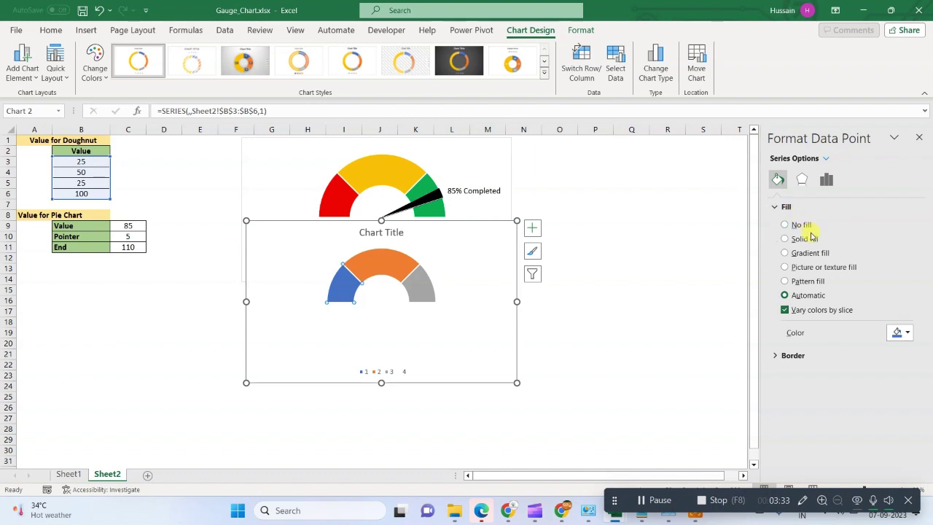
{"action": "left_click", "coordinate": [811, 239]}
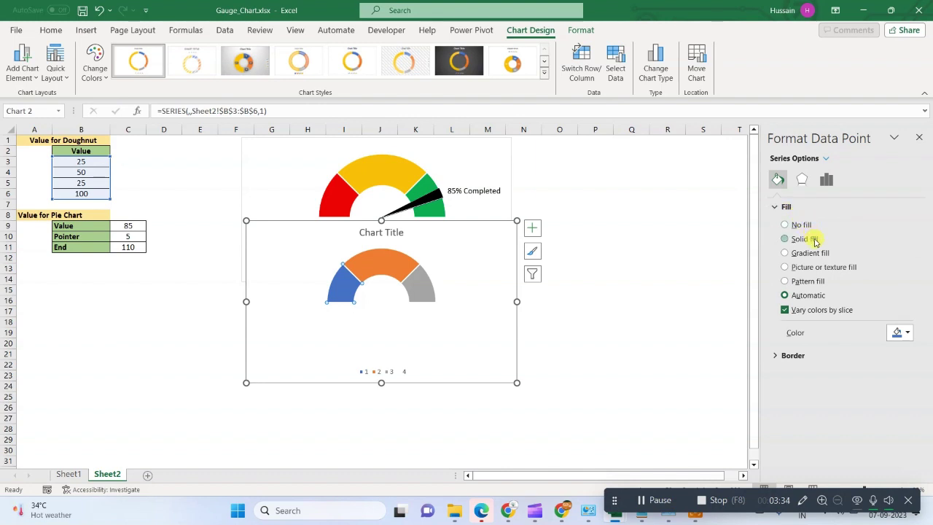
{"action": "left_click", "coordinate": [907, 333]}
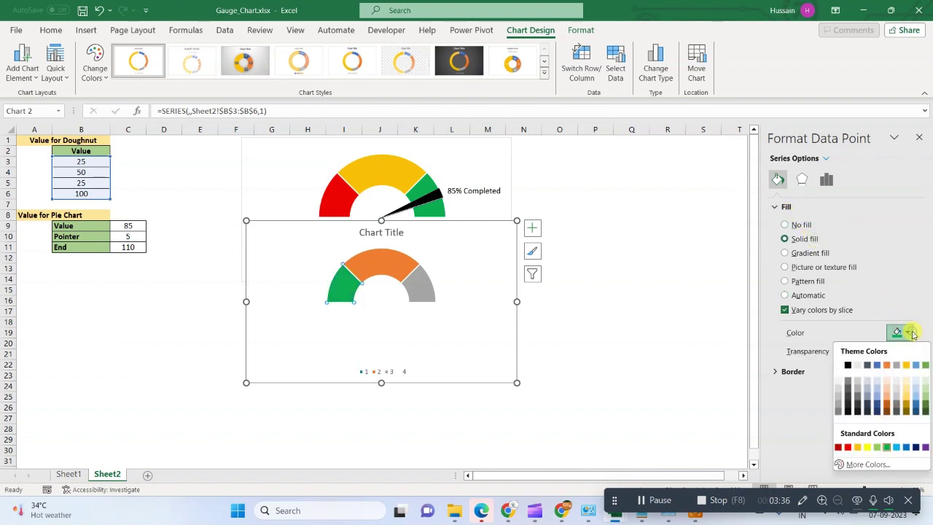
{"action": "left_click", "coordinate": [847, 447]}
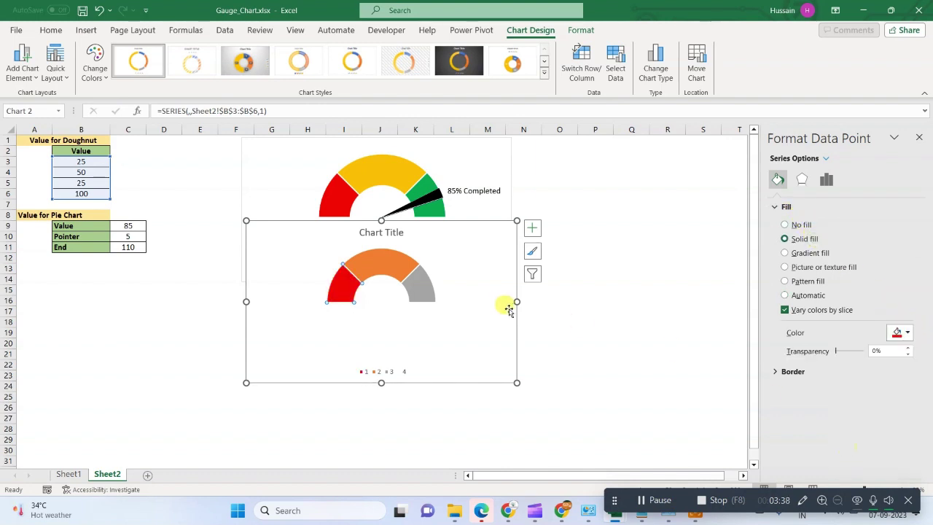
- Give the middle slice of the new doughnut chart a solid fill in standard orange
{"action": "left_click", "coordinate": [390, 268]}
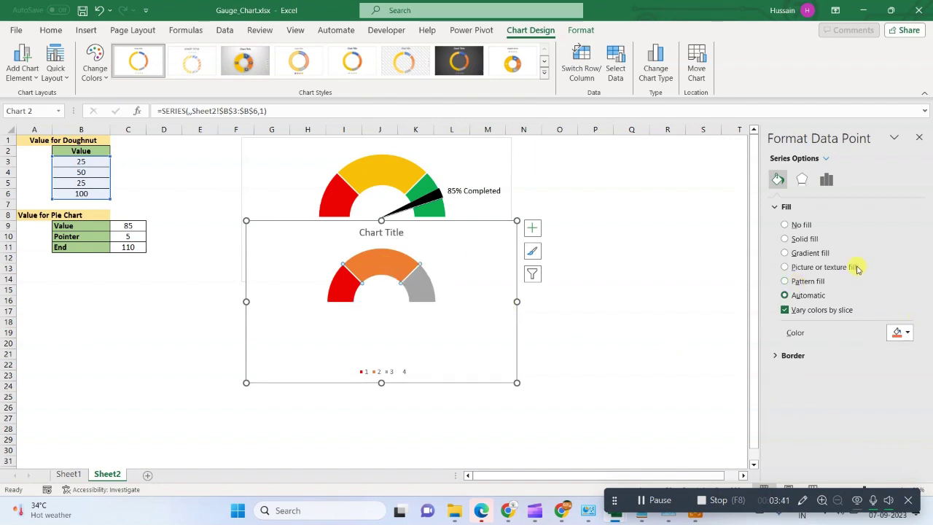
{"action": "left_click", "coordinate": [807, 239]}
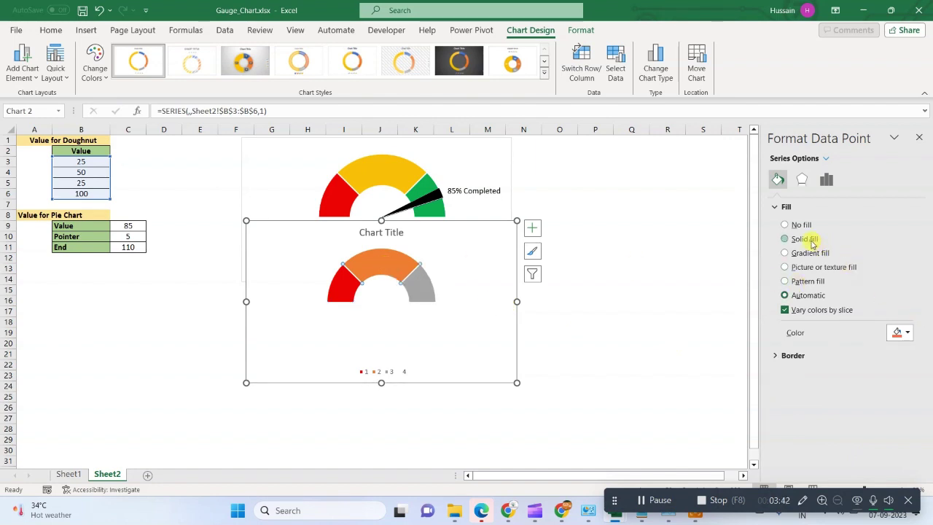
{"action": "left_click", "coordinate": [910, 334]}
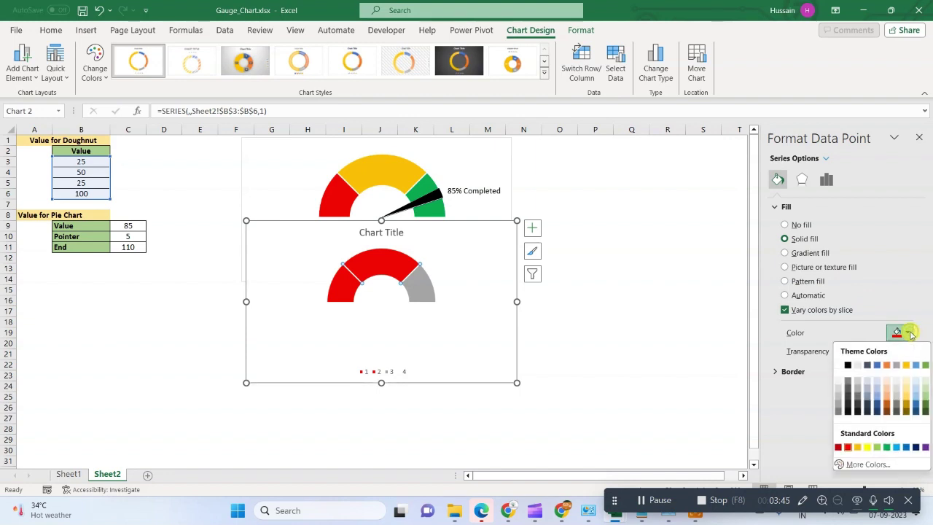
{"action": "left_click", "coordinate": [856, 450]}
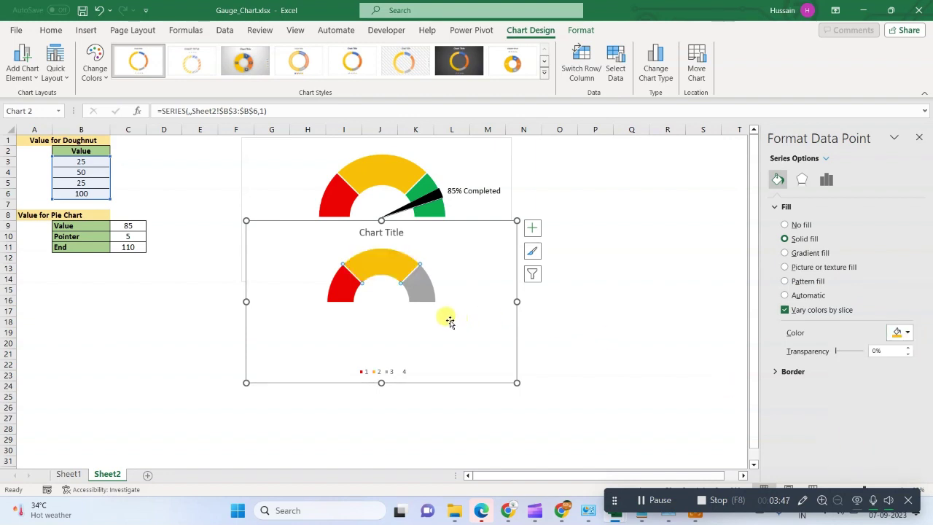
- Give the third slice of the new doughnut chart a solid fill in standard green
{"action": "left_click", "coordinate": [430, 299]}
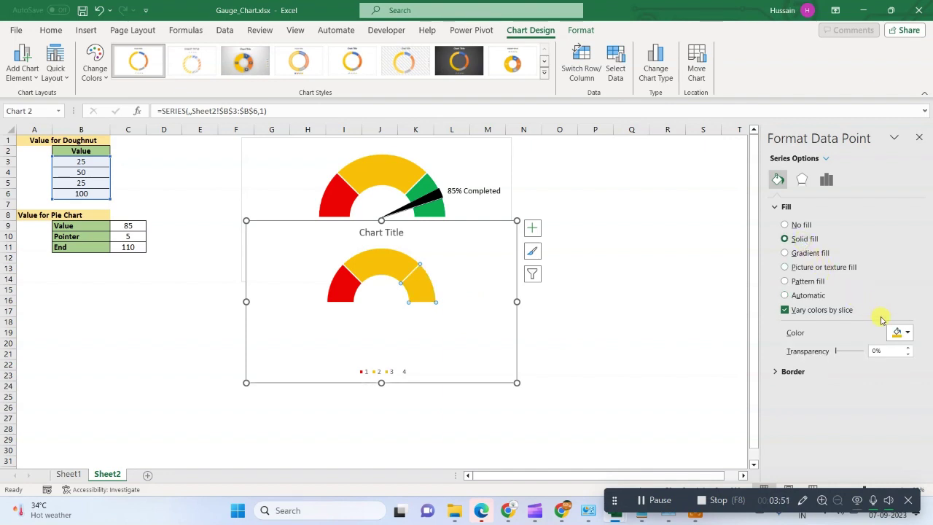
{"action": "left_click", "coordinate": [908, 333]}
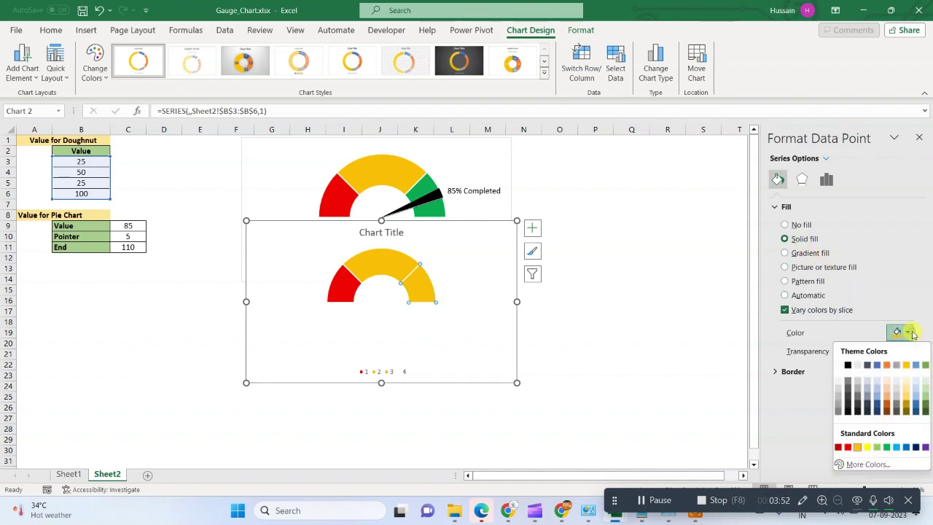
{"action": "left_click", "coordinate": [885, 447]}
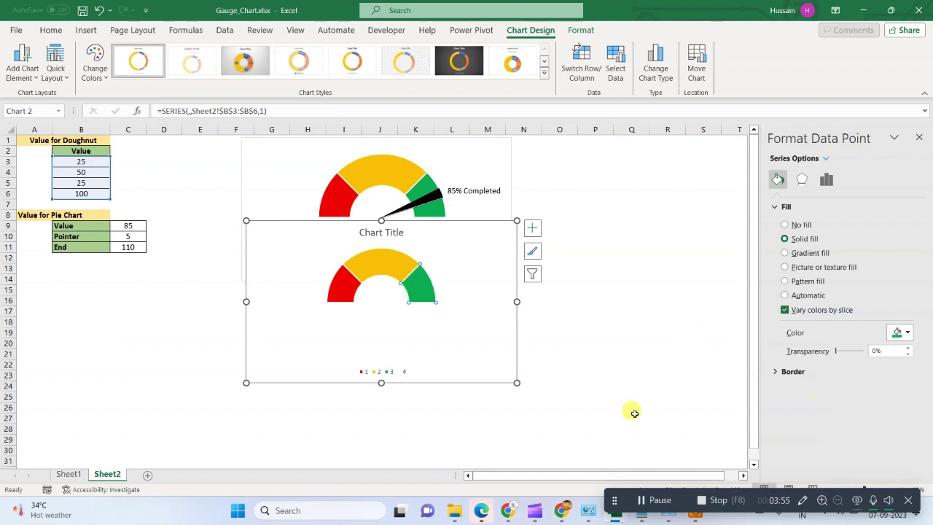
- Add a second data series to the new chart, named from cell B10 (Pointer) with values from C9:C11
{"action": "left_click", "coordinate": [331, 346]}
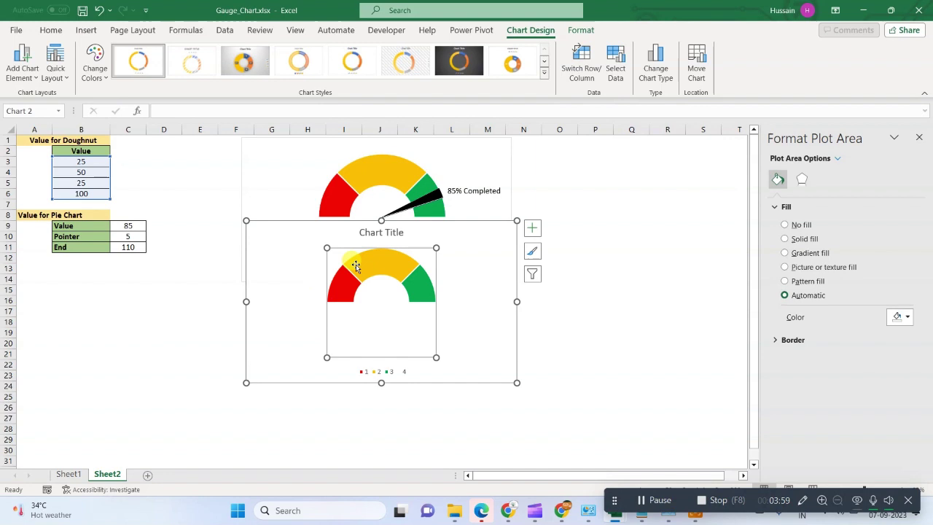
{"action": "mouse_move", "coordinate": [413, 285]}
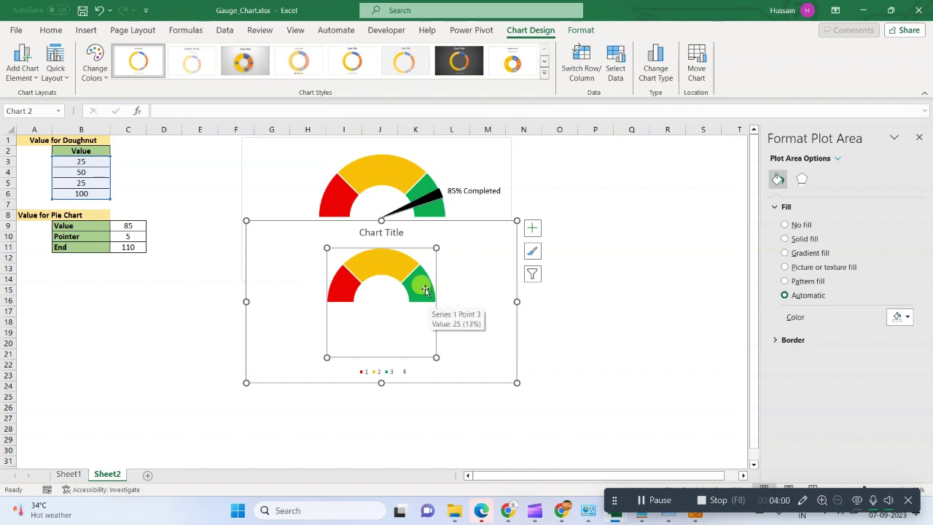
{"action": "right_click", "coordinate": [381, 314]}
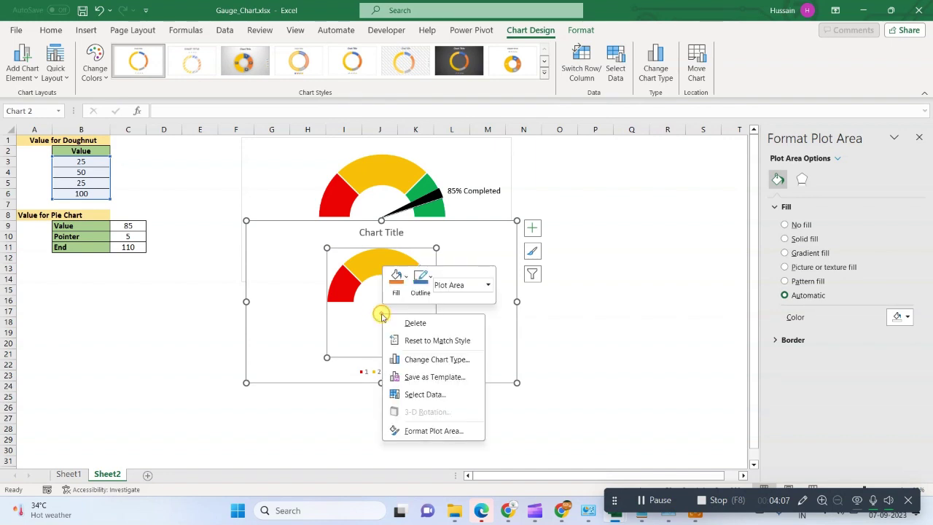
{"action": "left_click", "coordinate": [463, 396]}
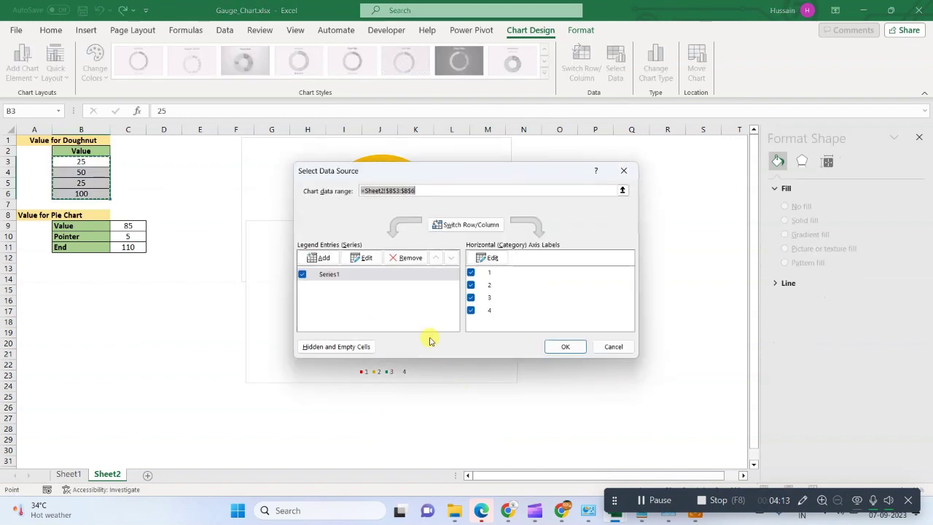
{"action": "left_click", "coordinate": [324, 261]}
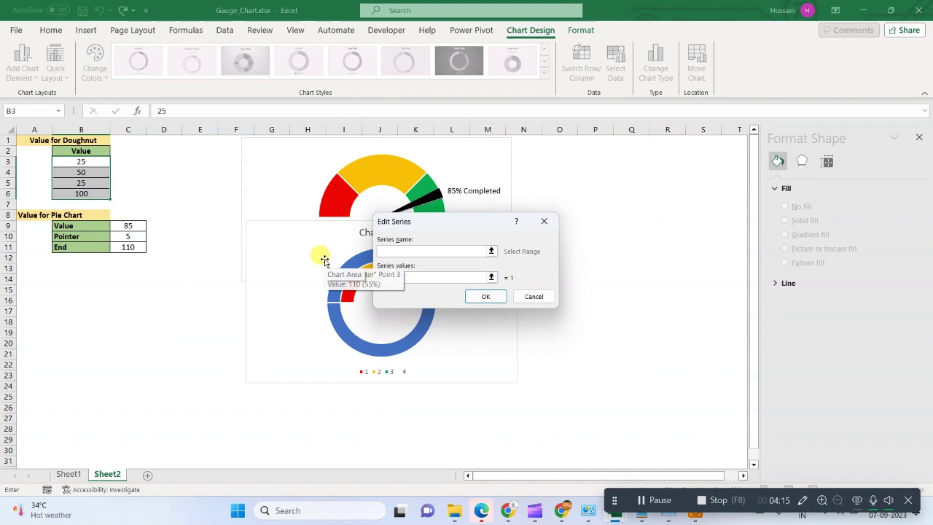
{"action": "left_click", "coordinate": [83, 238]}
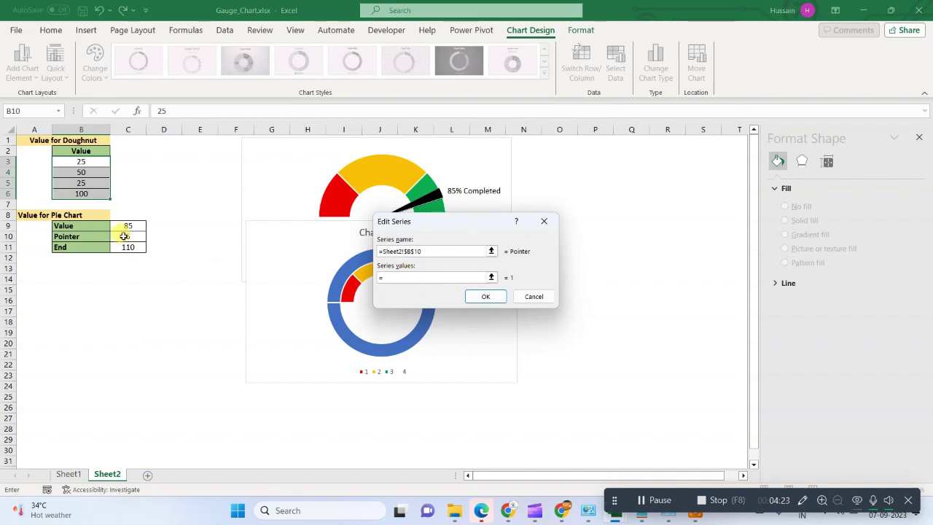
{"action": "key", "text": "shift+Down"}
{"action": "key", "text": "shift+Down"}
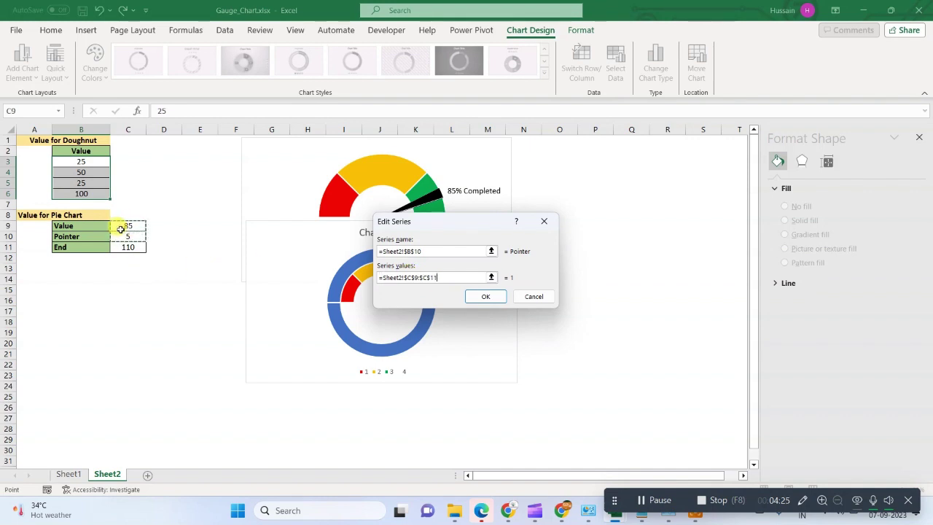
{"action": "left_click", "coordinate": [481, 296]}
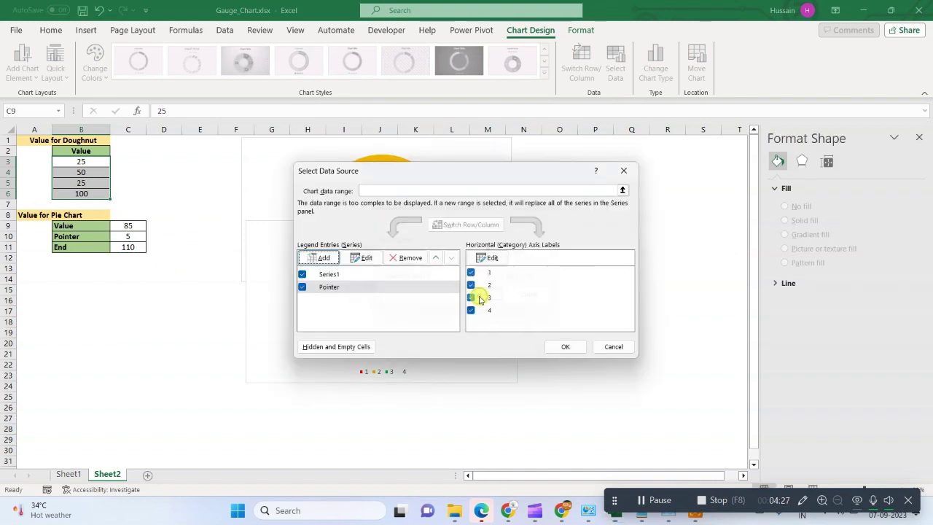
{"action": "left_click", "coordinate": [565, 346]}
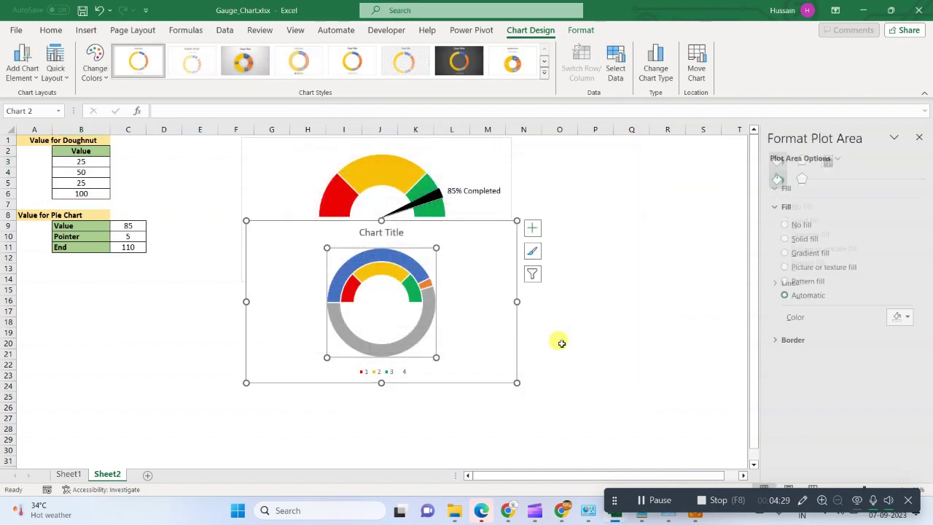
- Change the Pointer series' chart type to Pie, keeping Series1 as a doughnut in the custom combination
{"action": "left_click", "coordinate": [428, 315]}
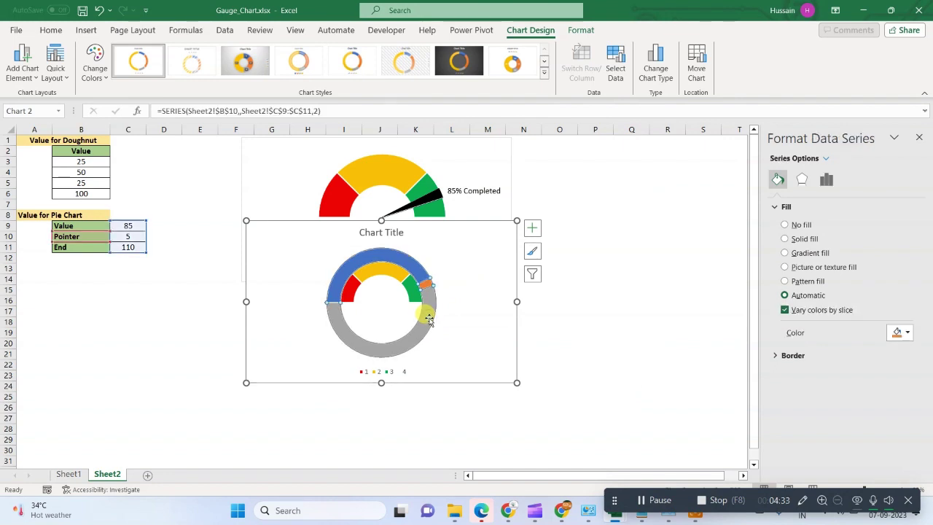
{"action": "right_click", "coordinate": [429, 319]}
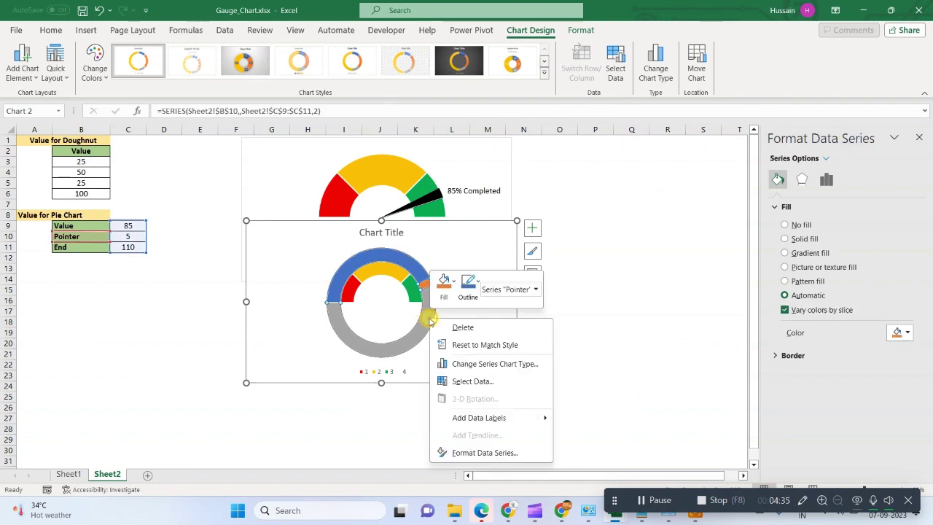
{"action": "left_click", "coordinate": [496, 363]}
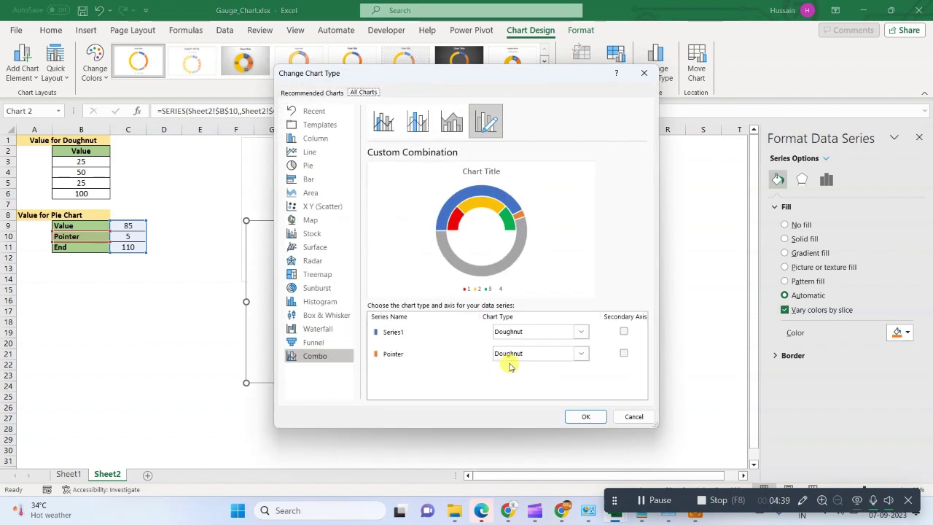
{"action": "left_click", "coordinate": [547, 357]}
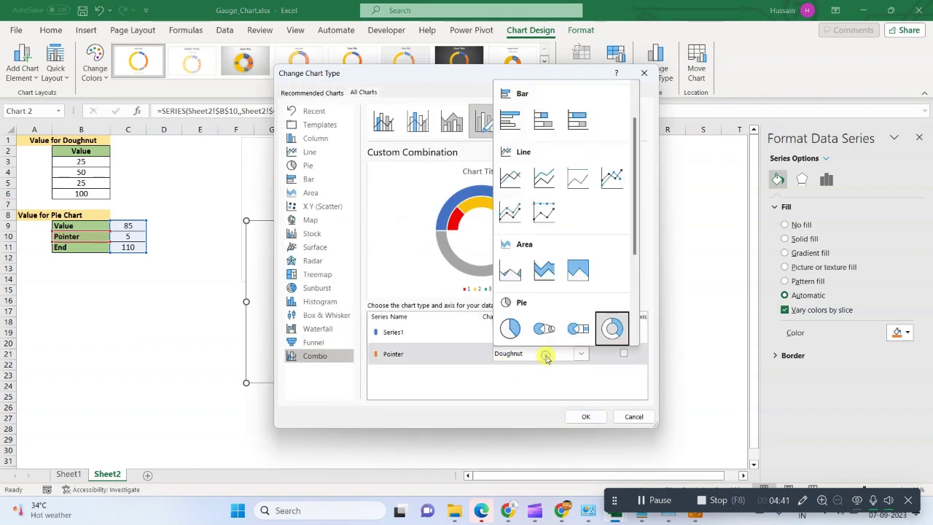
{"action": "left_click", "coordinate": [511, 328]}
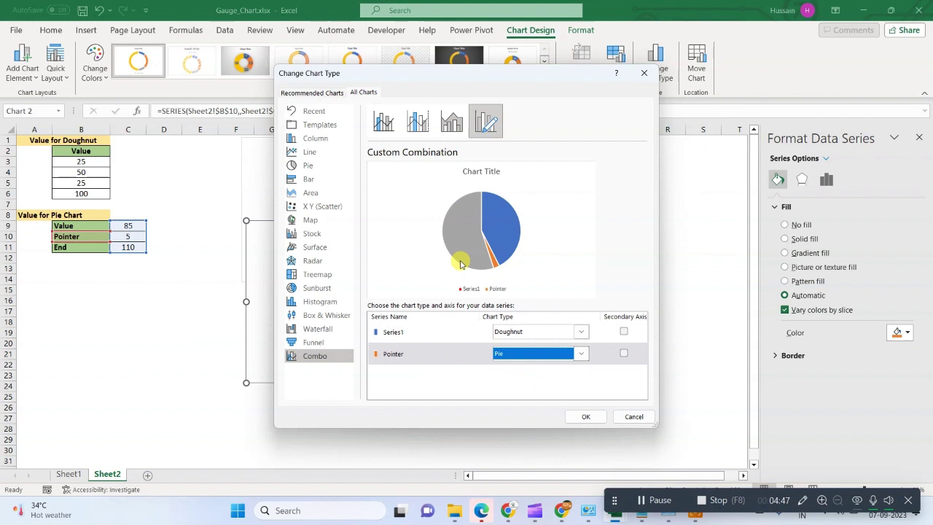
{"action": "left_click", "coordinate": [624, 354]}
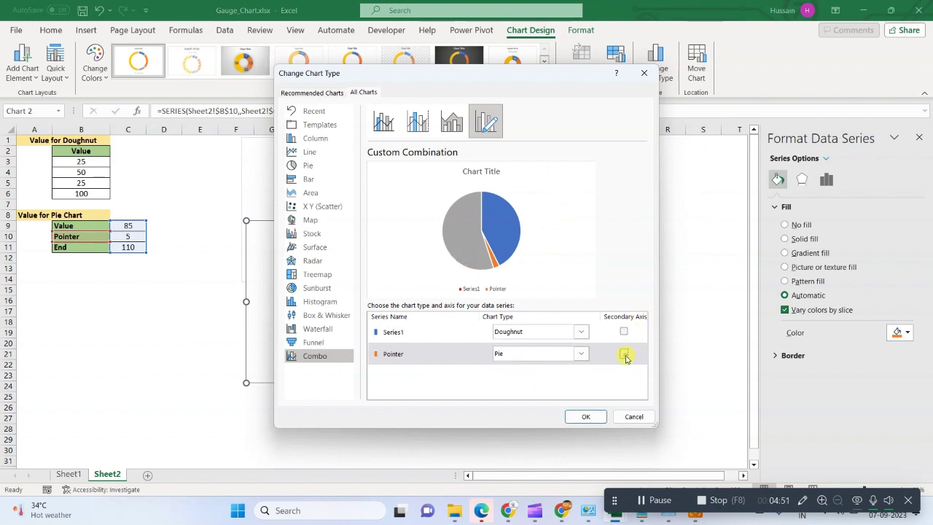
{"action": "left_click", "coordinate": [583, 418]}
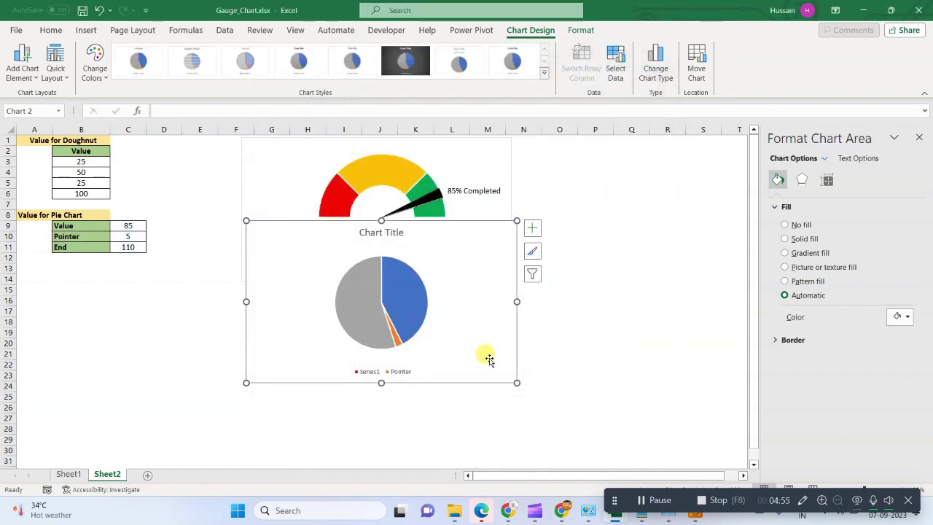
{"action": "mouse_move", "coordinate": [338, 310]}
{"action": "left_click", "coordinate": [348, 270]}
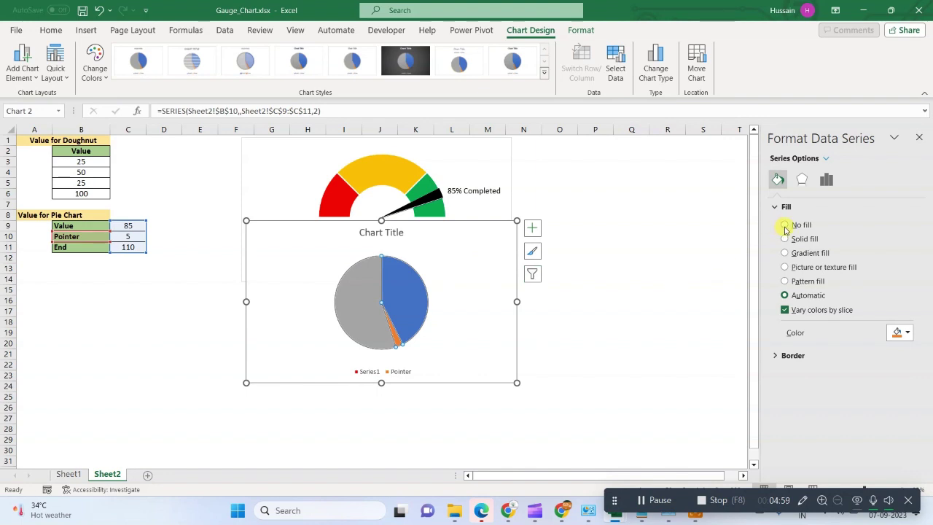
{"action": "left_click", "coordinate": [782, 226]}
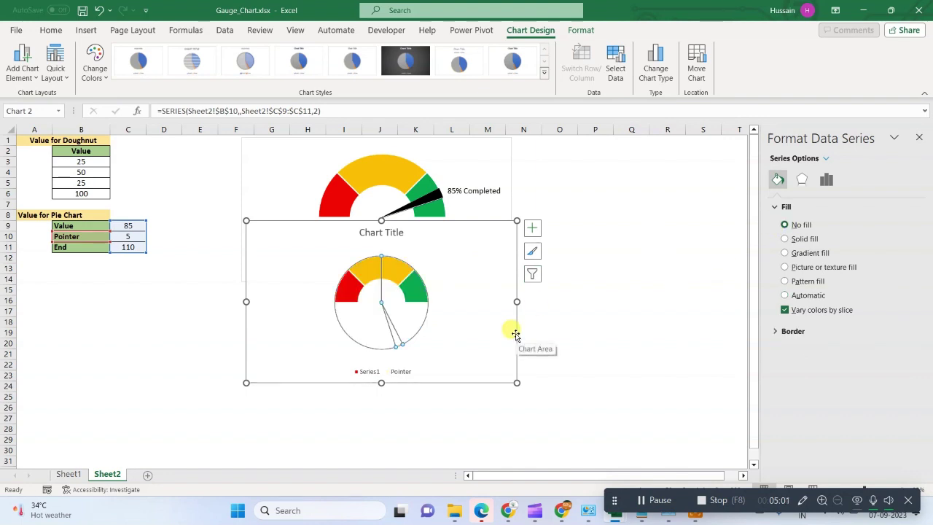
{"action": "key", "text": "ctrl+z"}
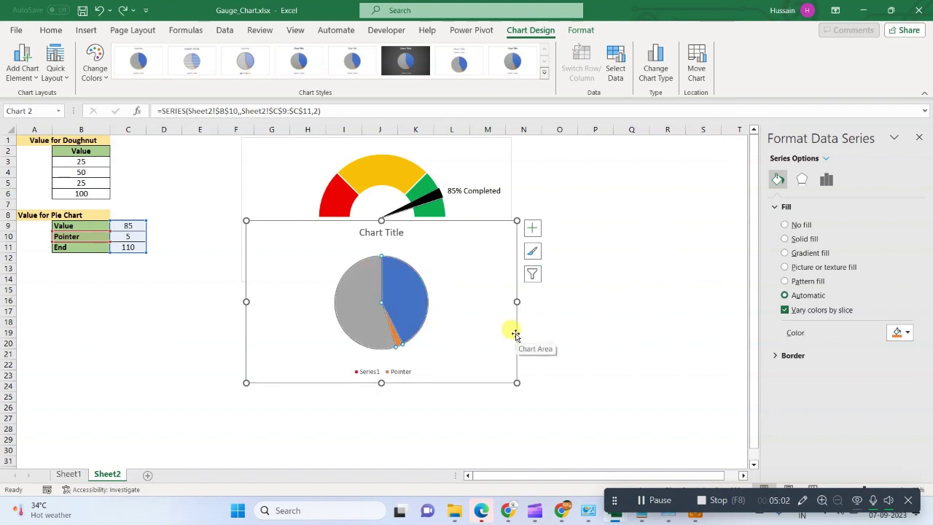
- Set the pie's grey End slice and its blue Value slice to no fill, leaving only the narrow pointer slice coloured
{"action": "left_click", "coordinate": [353, 313]}
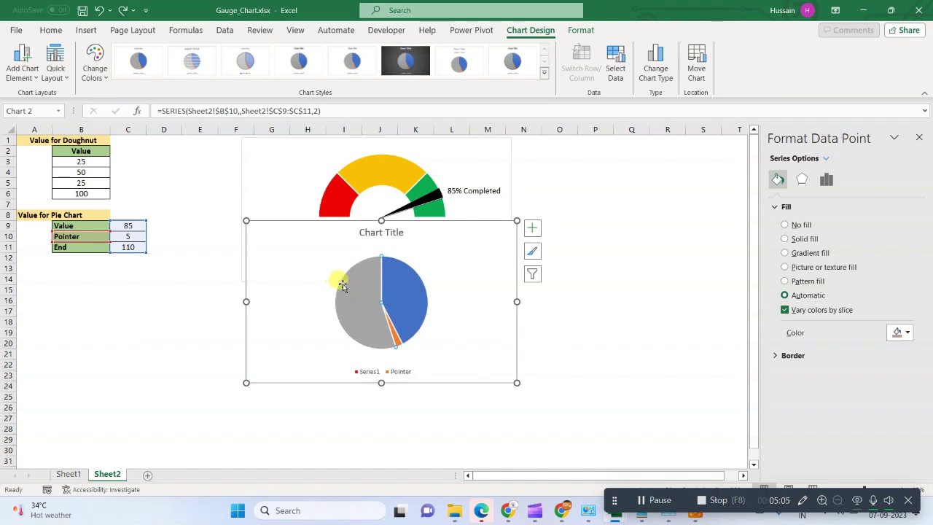
{"action": "left_click", "coordinate": [800, 226]}
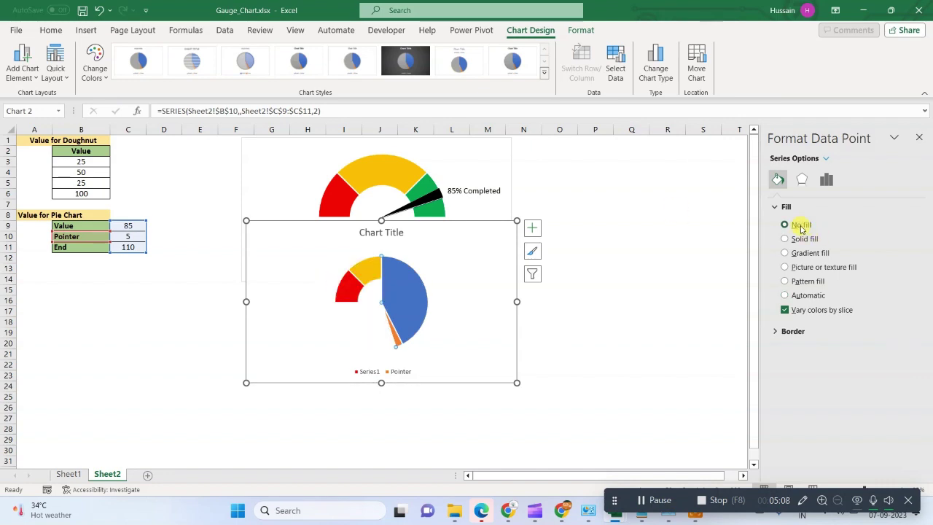
{"action": "left_click", "coordinate": [419, 307]}
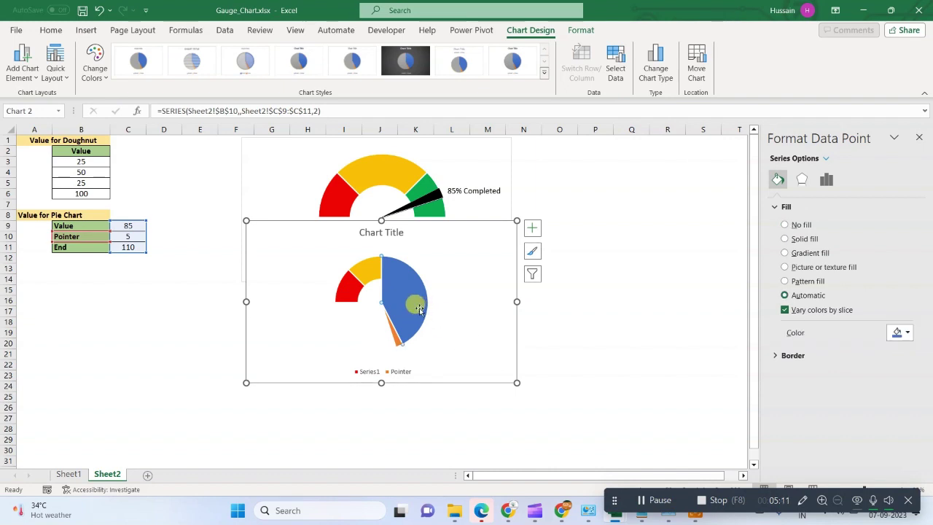
{"action": "left_click", "coordinate": [801, 226]}
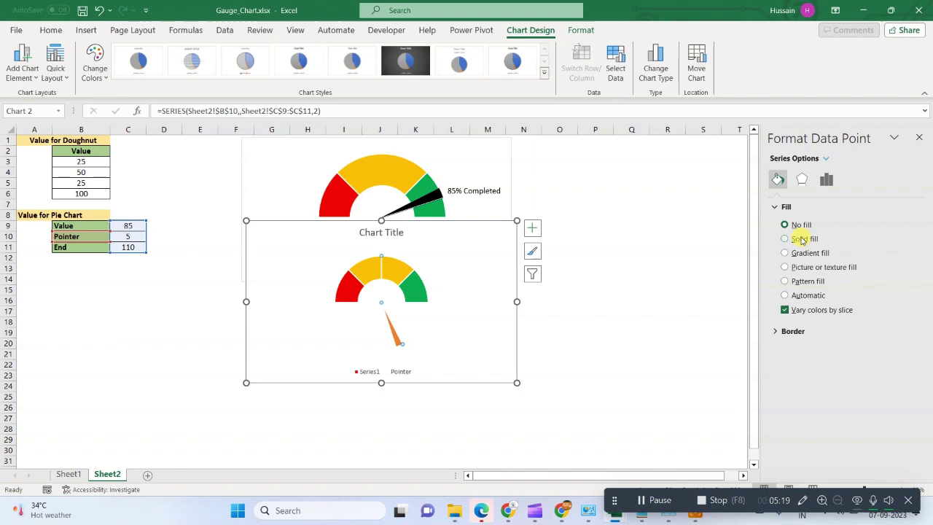
{"action": "left_click", "coordinate": [802, 239]}
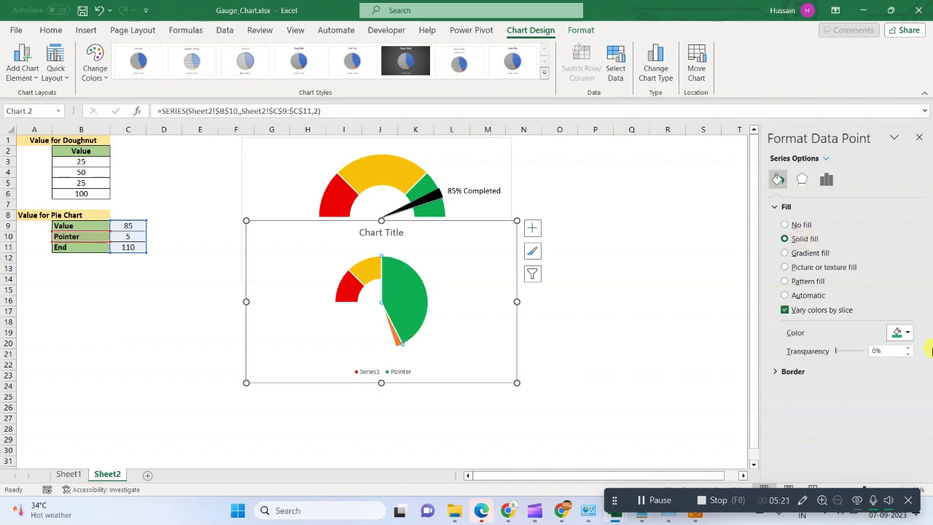
{"action": "key", "text": "alt+n"}
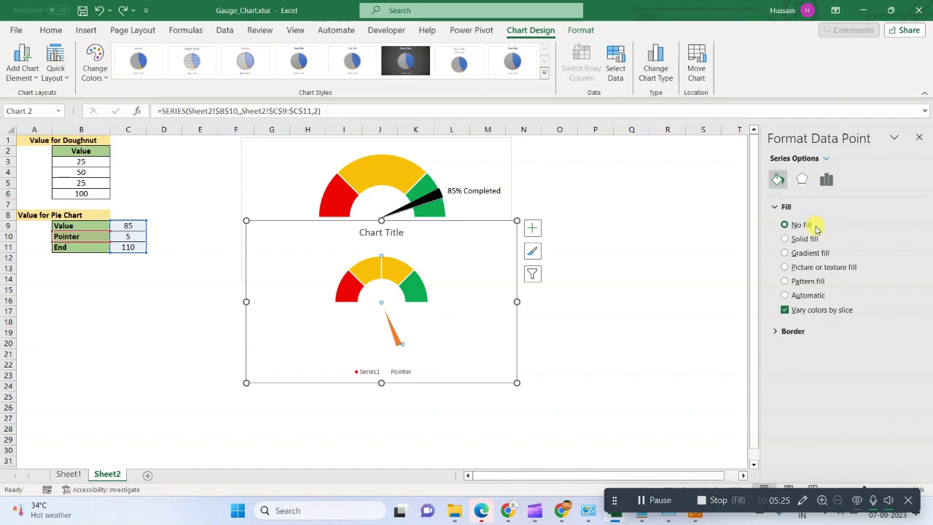
- Give the pie chart's narrow pointer slice a solid black fill
{"action": "left_click", "coordinate": [391, 334]}
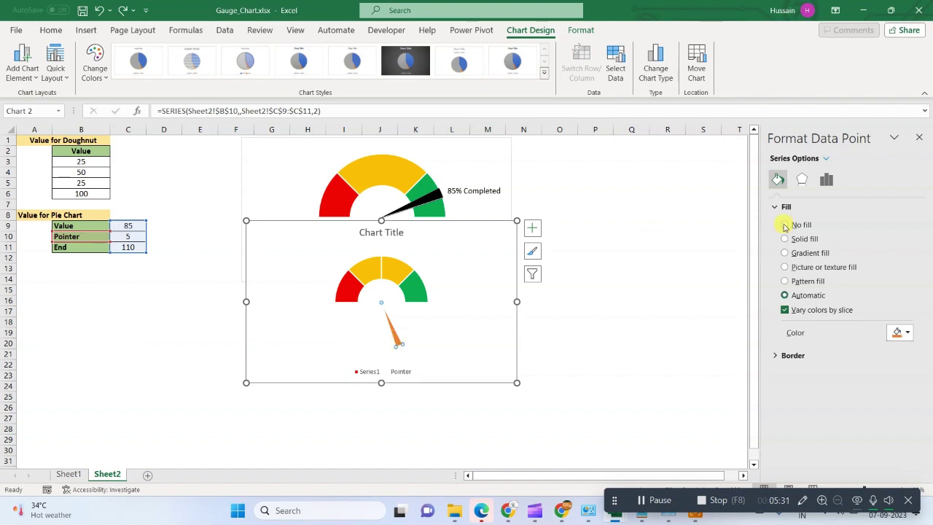
{"action": "left_click", "coordinate": [798, 239]}
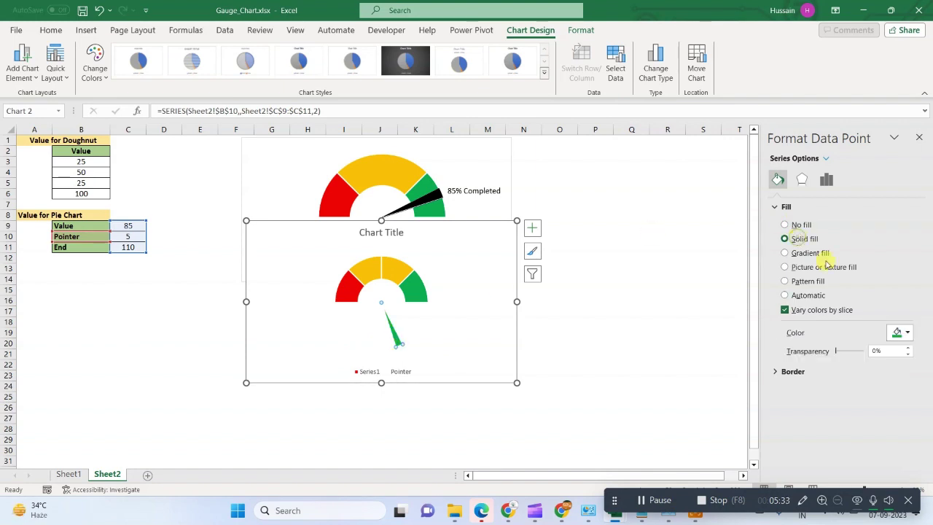
{"action": "left_click", "coordinate": [908, 332]}
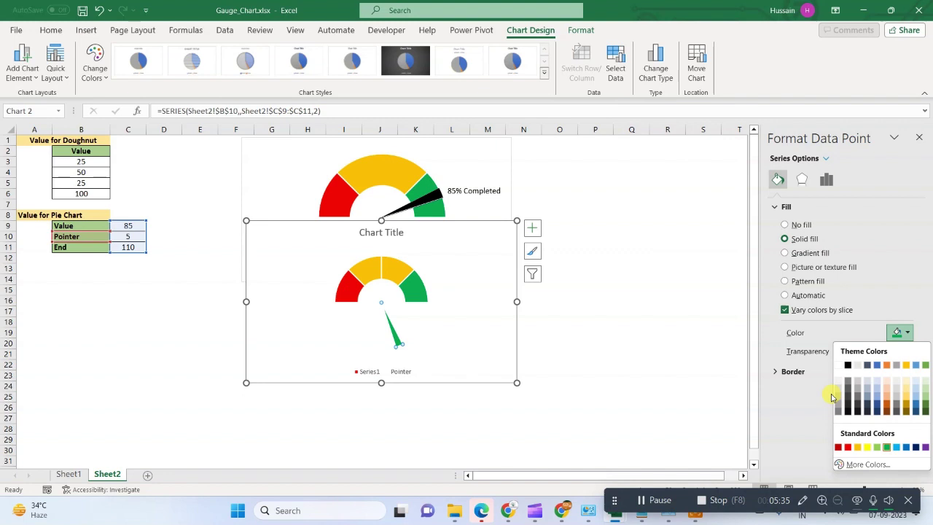
{"action": "left_click", "coordinate": [846, 364]}
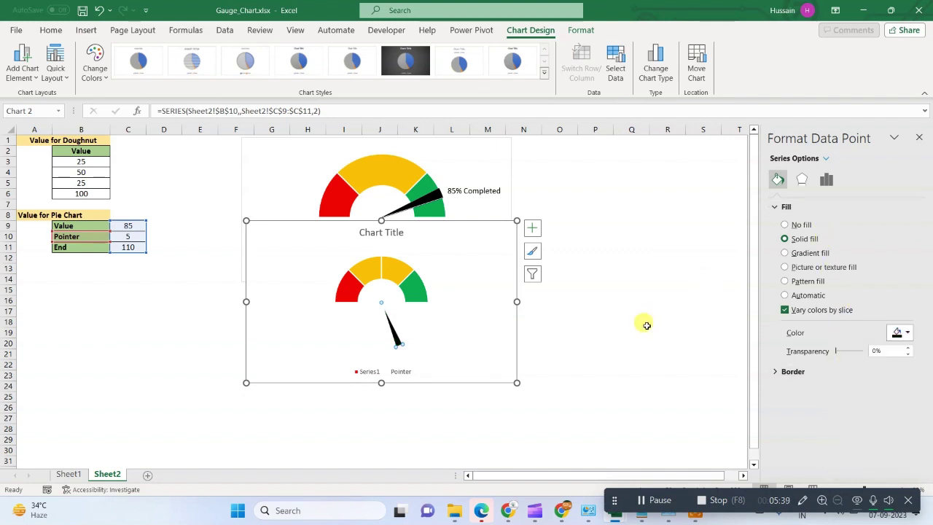
- Set the Pointer pie's angle of first slice to 270°
{"action": "left_click", "coordinate": [827, 181]}
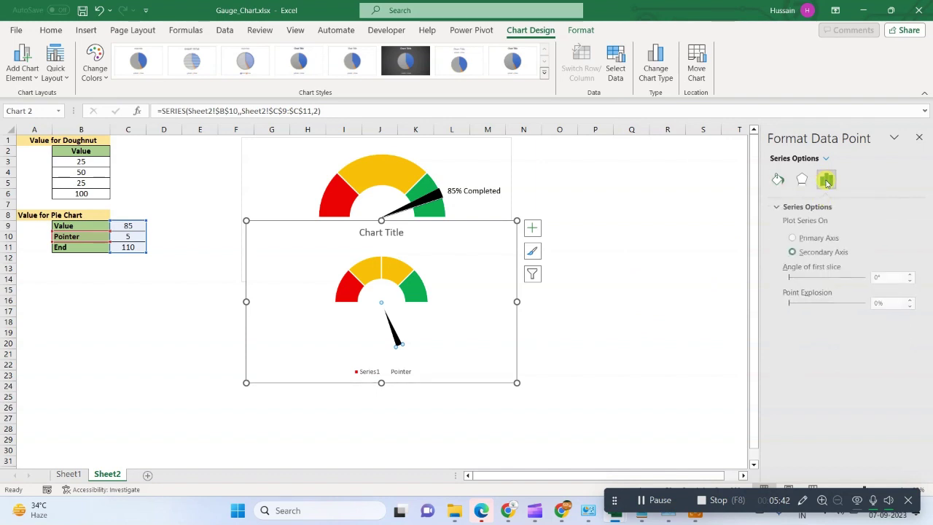
{"action": "left_click", "coordinate": [874, 280]}
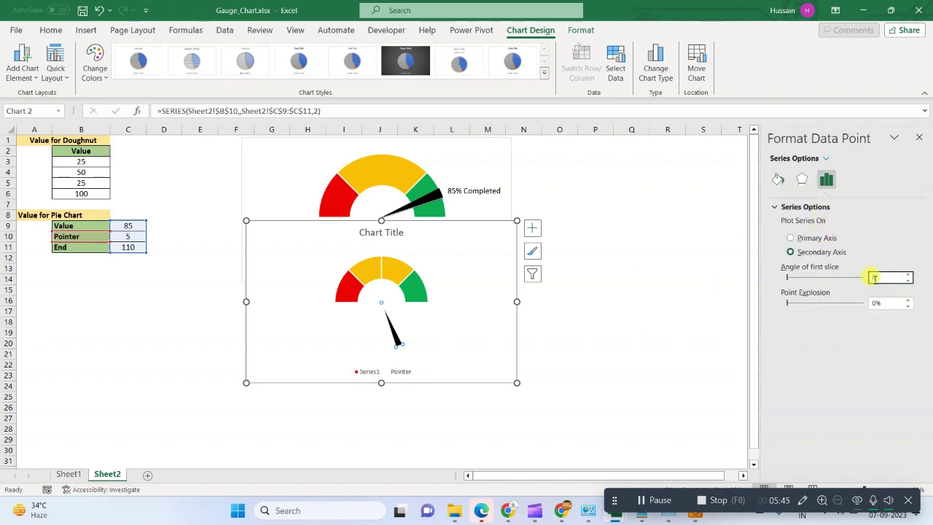
{"action": "type", "text": "270"}
{"action": "left_click", "coordinate": [884, 301]}
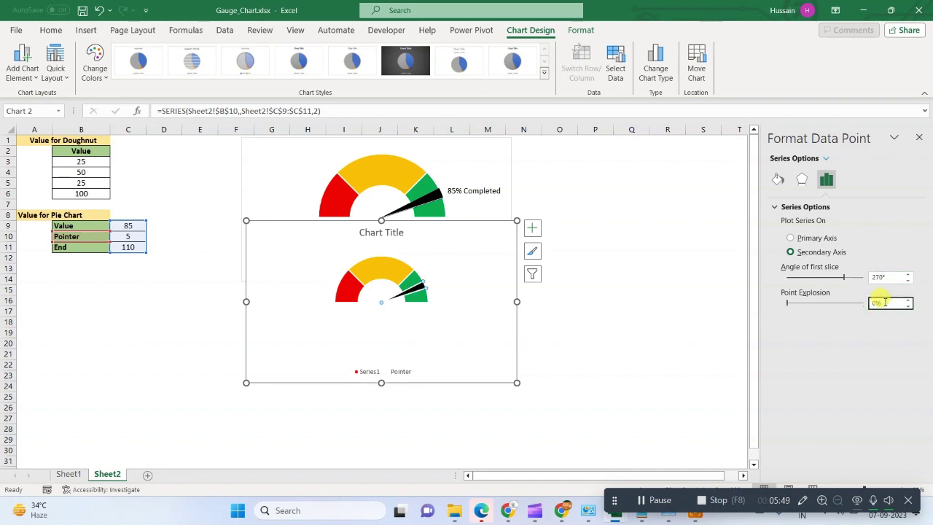
- Enlarge the new chart's plot area so the gauge fills most of the chart's height
{"action": "left_click", "coordinate": [452, 273]}
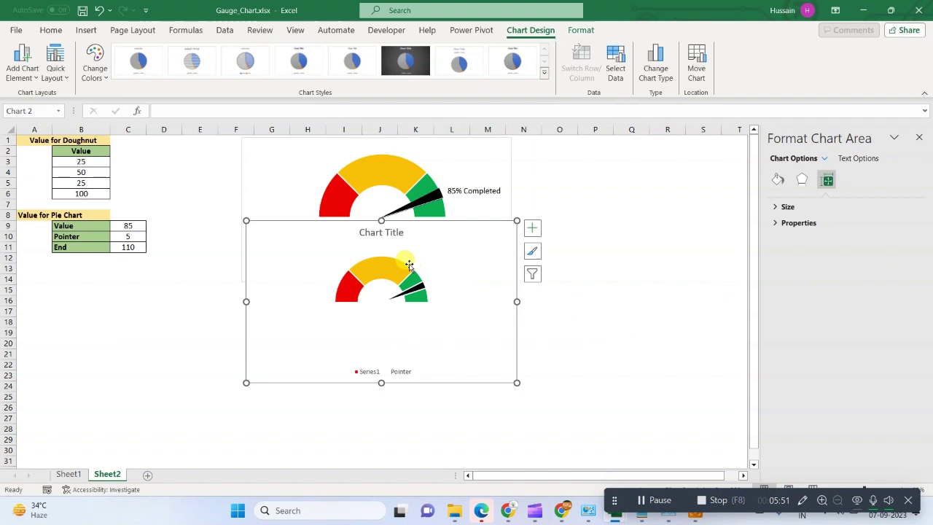
{"action": "left_click", "coordinate": [372, 315]}
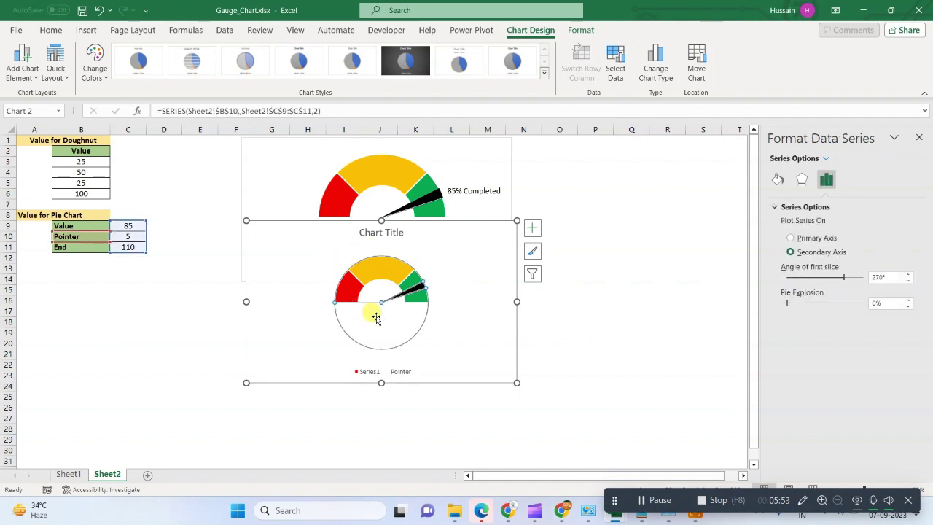
{"action": "left_click", "coordinate": [318, 318]}
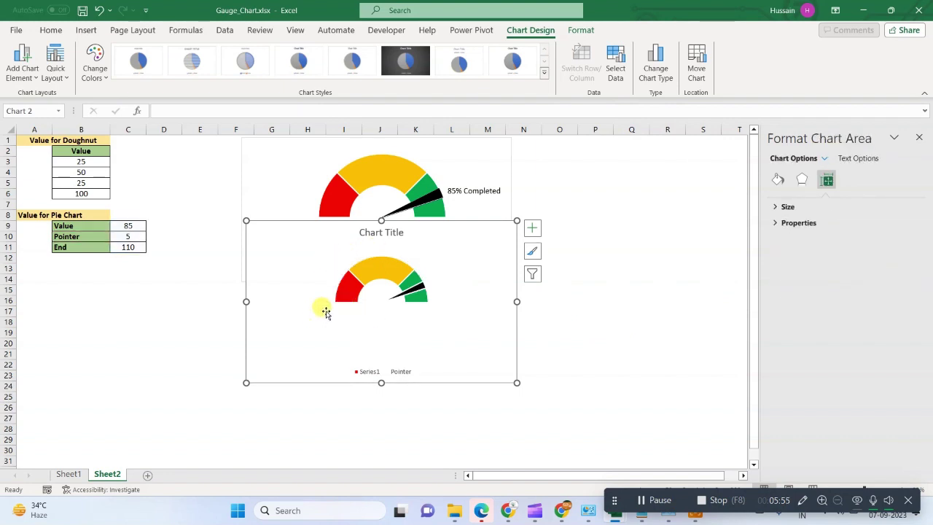
{"action": "left_click", "coordinate": [337, 263]}
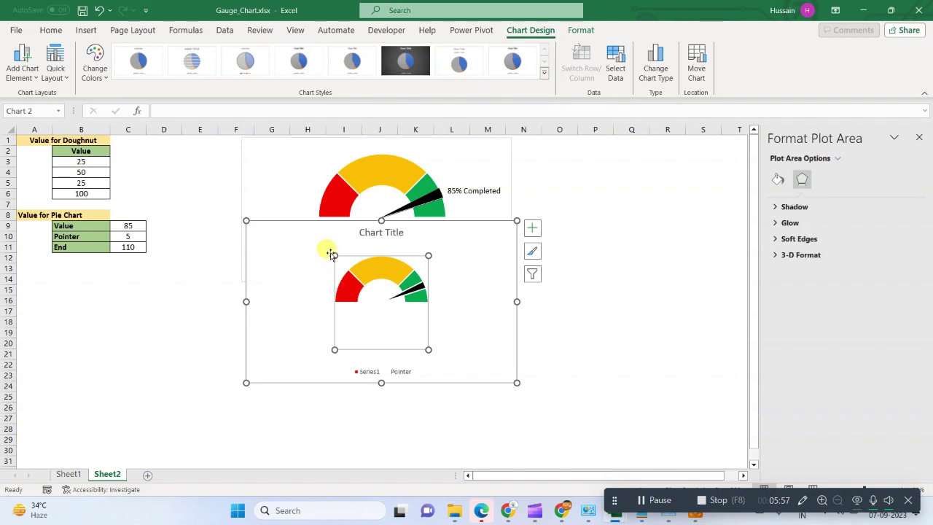
{"action": "left_click_drag", "start_coordinate": [333, 255], "coordinate": [280, 220]}
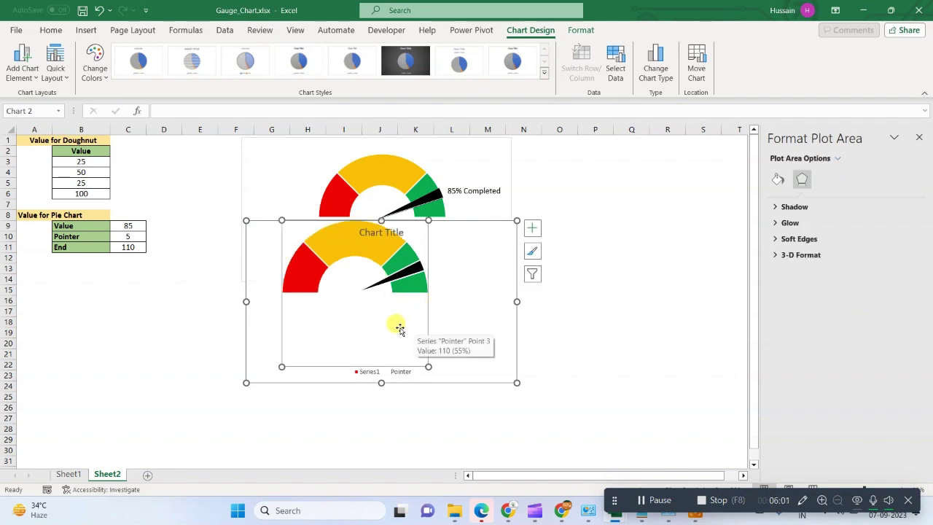
{"action": "left_click_drag", "start_coordinate": [427, 220], "coordinate": [440, 248]}
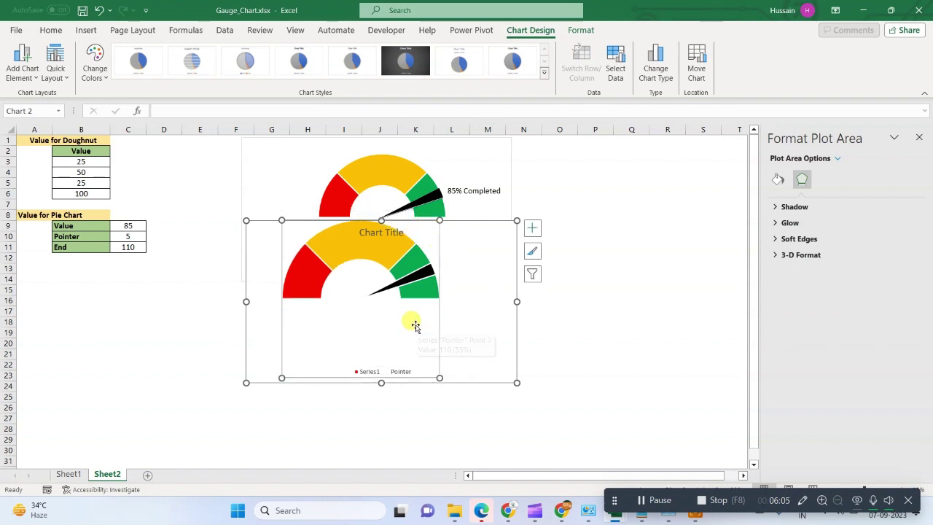
{"action": "left_click", "coordinate": [416, 347]}
{"action": "left_click", "coordinate": [451, 335]}
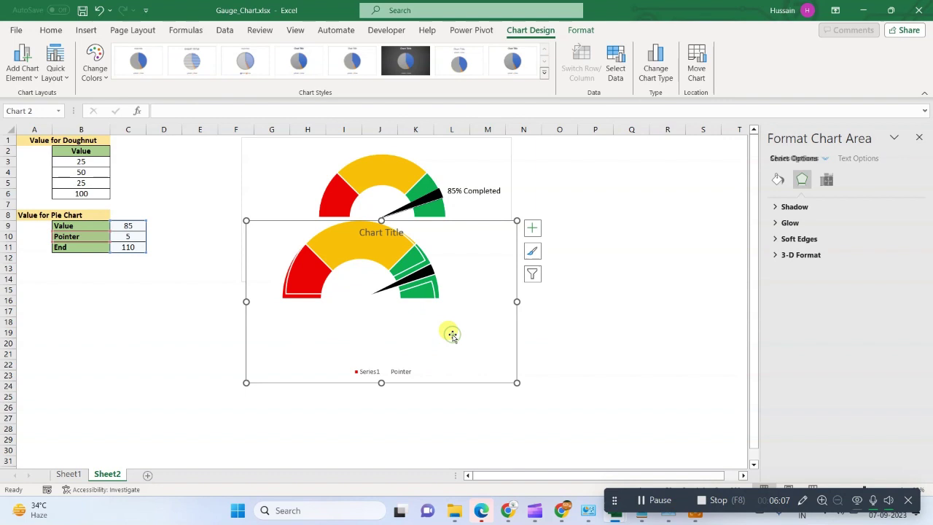
{"action": "left_click", "coordinate": [452, 335]}
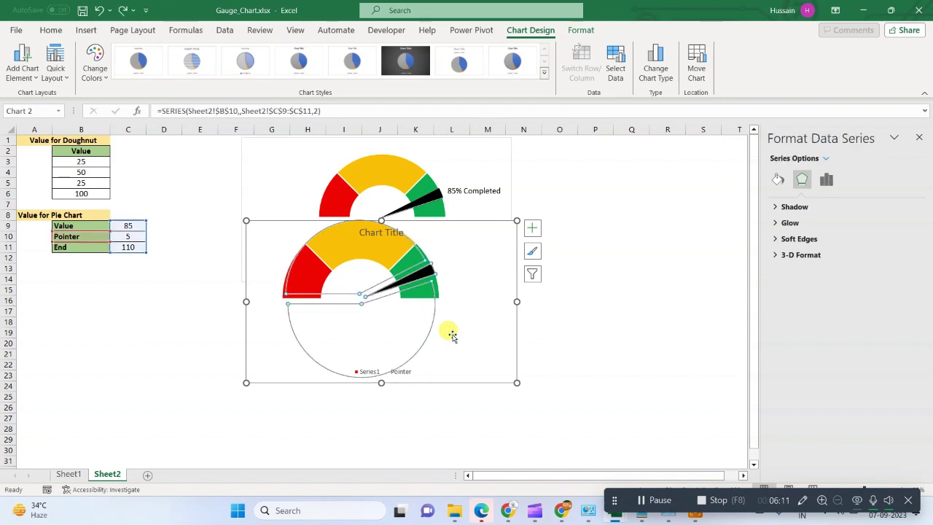
{"action": "left_click", "coordinate": [474, 282]}
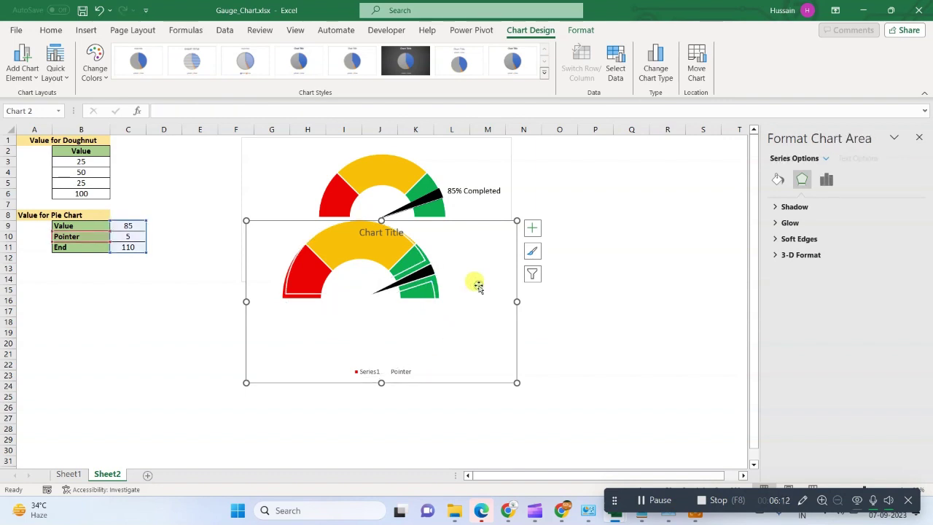
{"action": "left_click", "coordinate": [396, 321]}
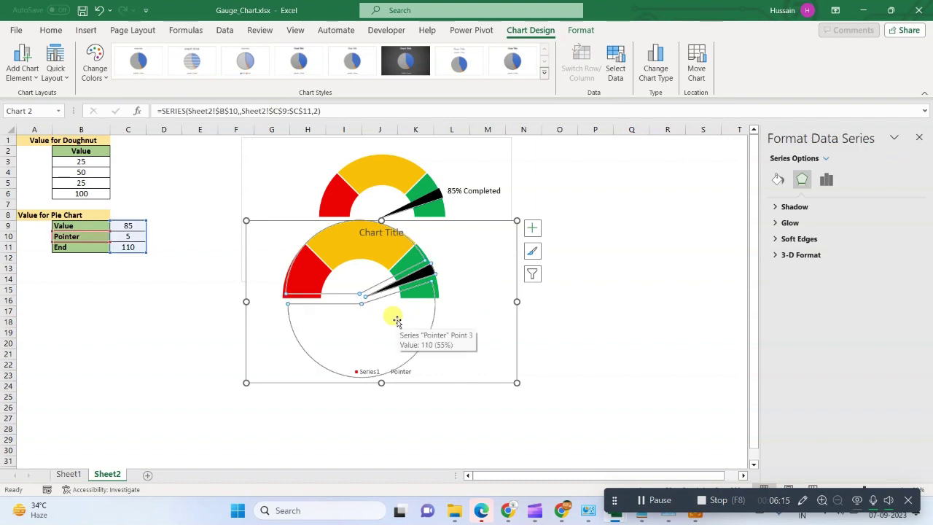
{"action": "left_click", "coordinate": [271, 253]}
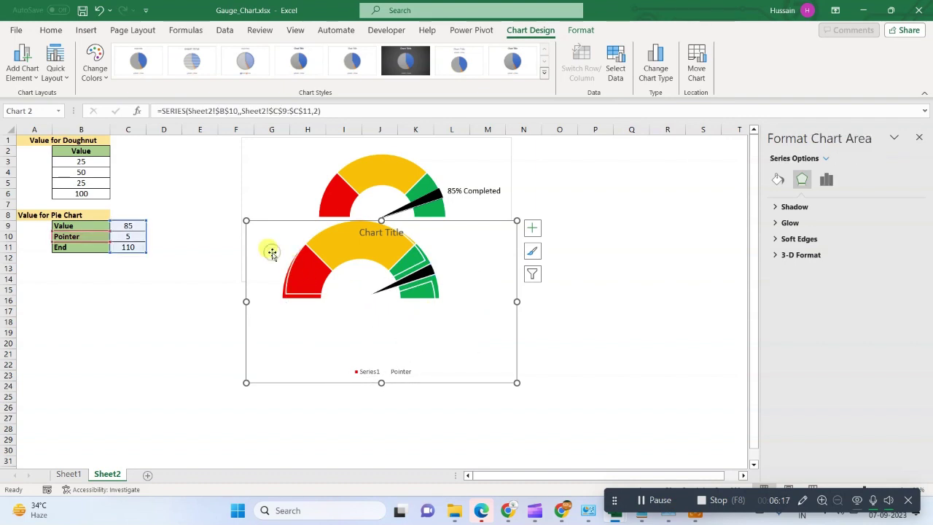
{"action": "key", "text": "Down"}
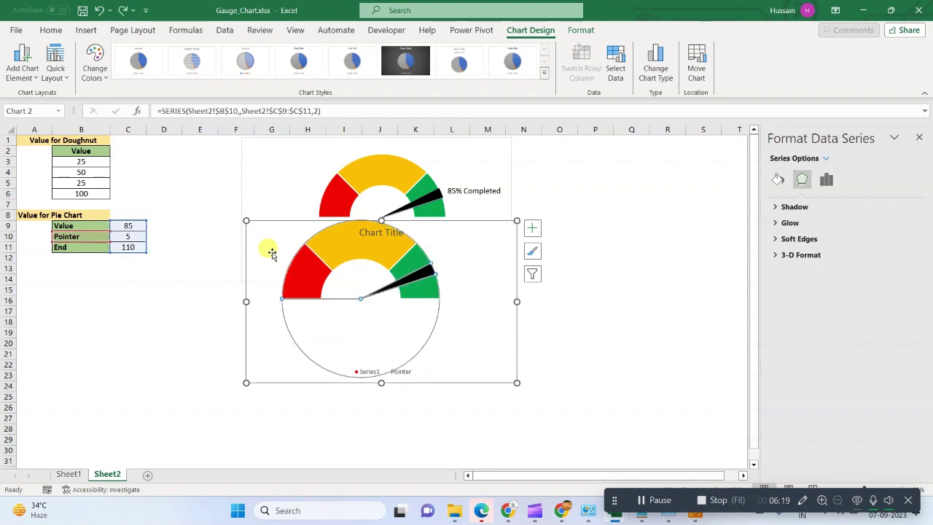
{"action": "left_click", "coordinate": [271, 253]}
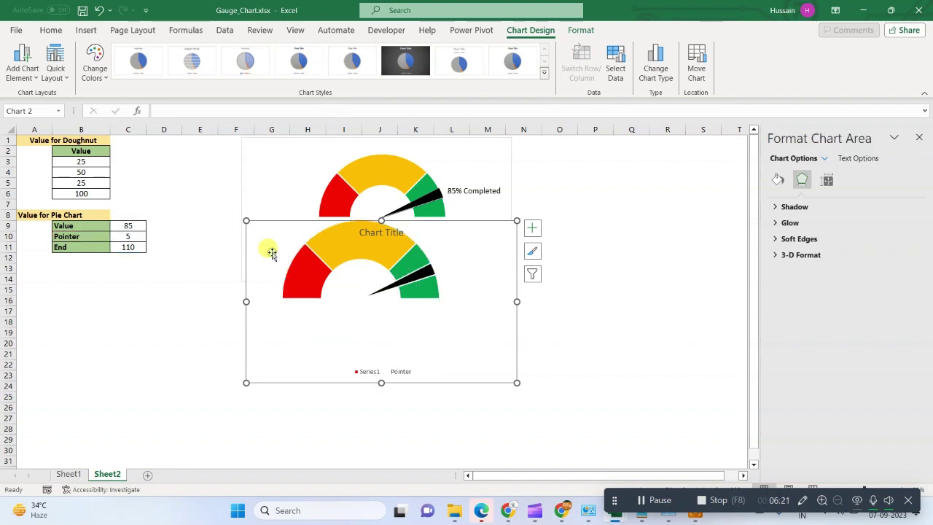
- Shrink the new gauge's plot area slightly from its upper-left corner and delete the chart title
{"action": "left_click", "coordinate": [284, 251]}
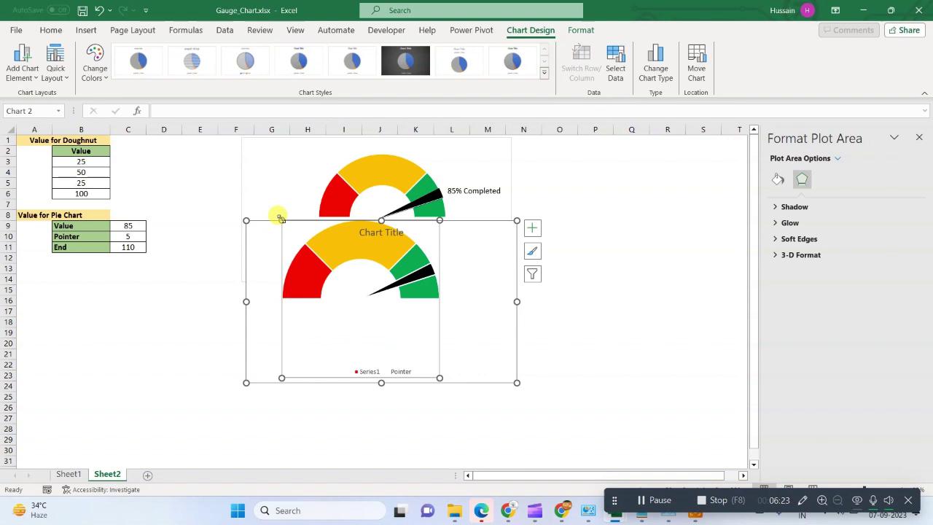
{"action": "left_click_drag", "start_coordinate": [282, 238], "coordinate": [287, 247]}
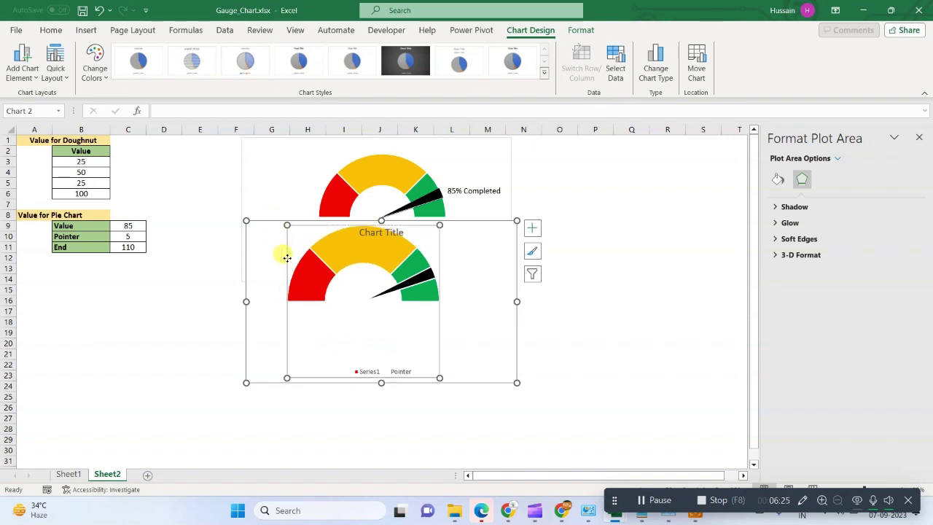
{"action": "left_click", "coordinate": [370, 238]}
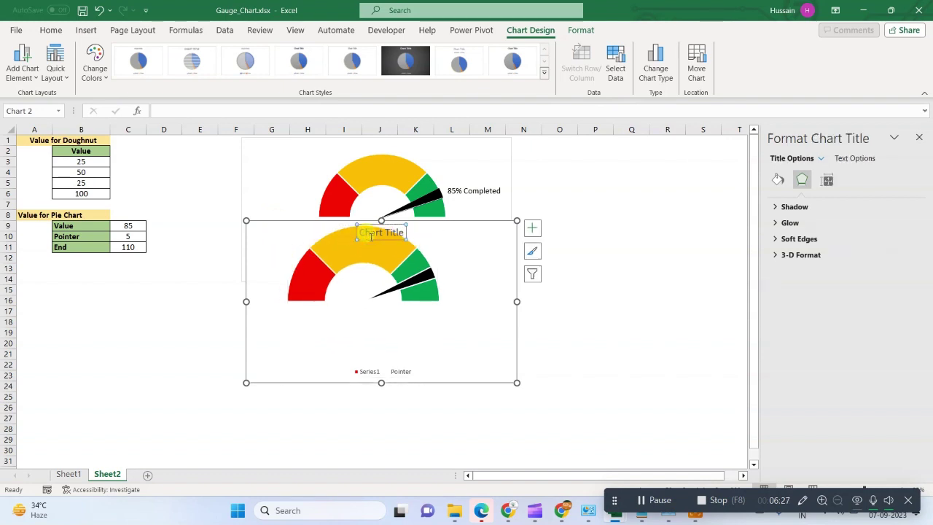
{"action": "key", "text": "Delete"}
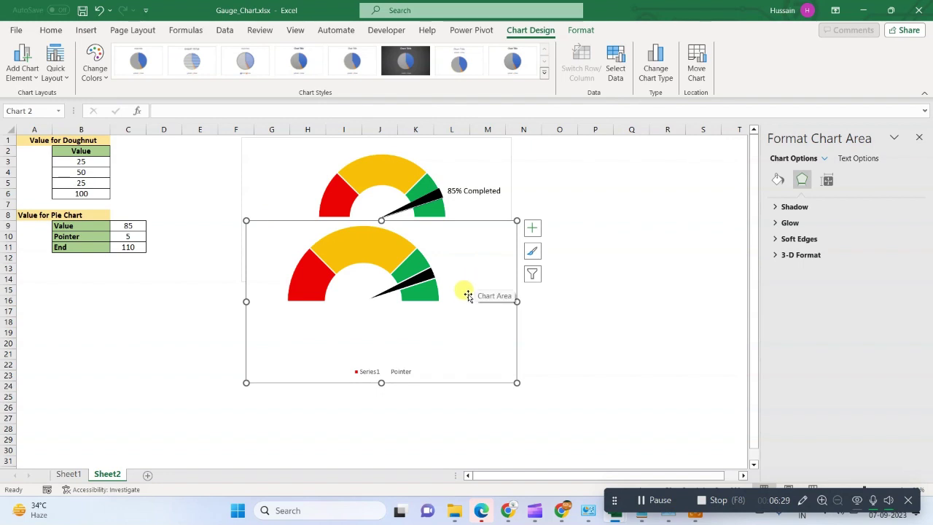
- Set the Pointer value in cell C10 to 2 to make the gauge needle thinner
{"action": "left_click", "coordinate": [139, 237]}
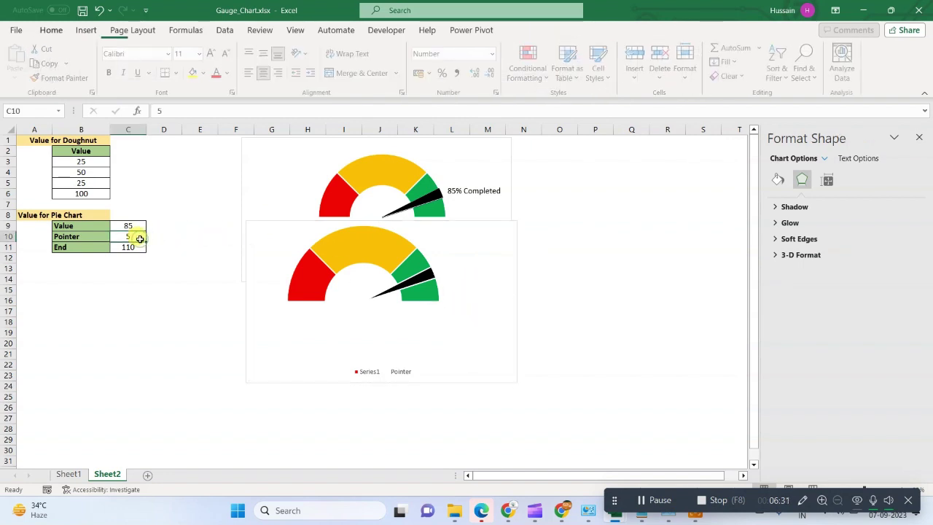
{"action": "type", "text": "2"}
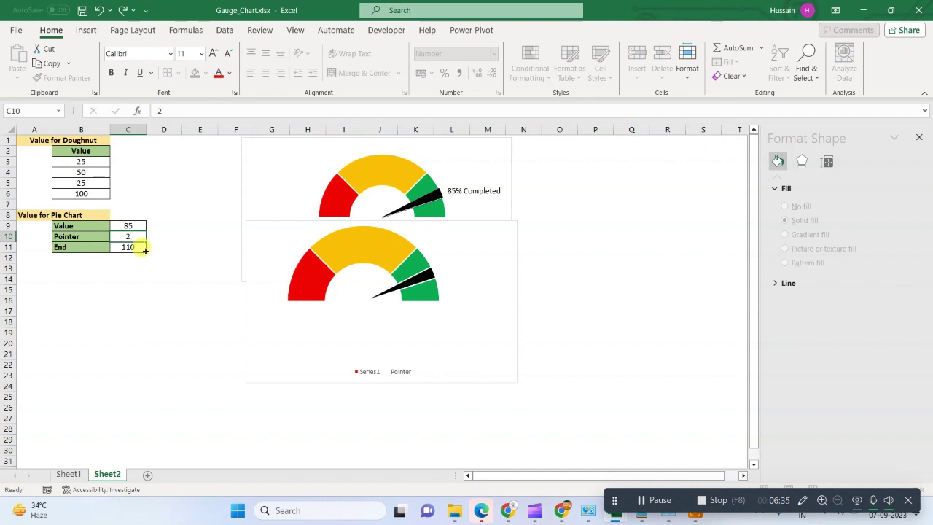
{"action": "key", "text": "Return"}
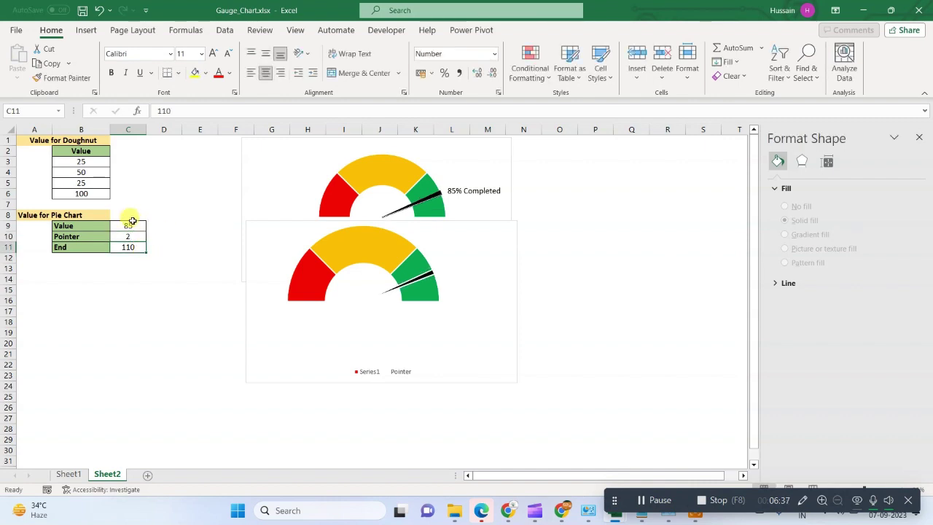
- Change the pie chart's Value in cell C9 to 90
{"action": "left_click", "coordinate": [131, 224]}
{"action": "double_click", "coordinate": [132, 223]}
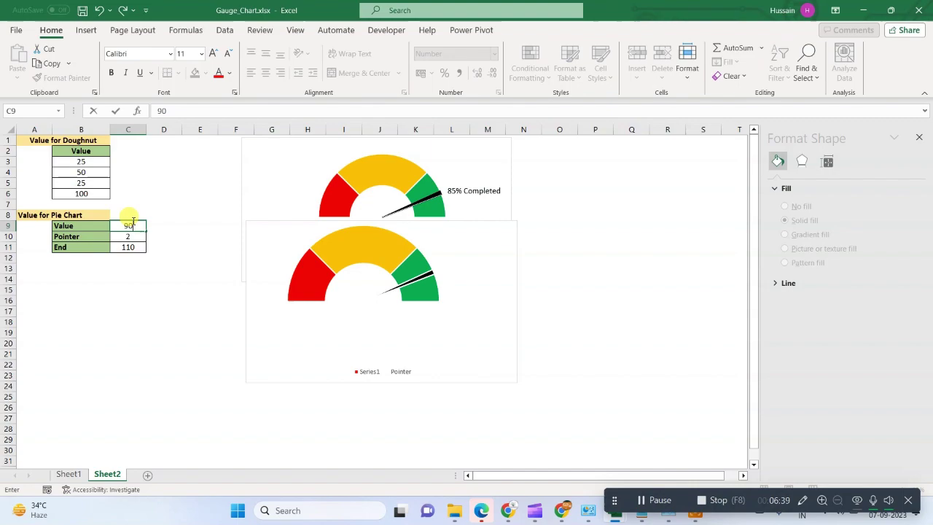